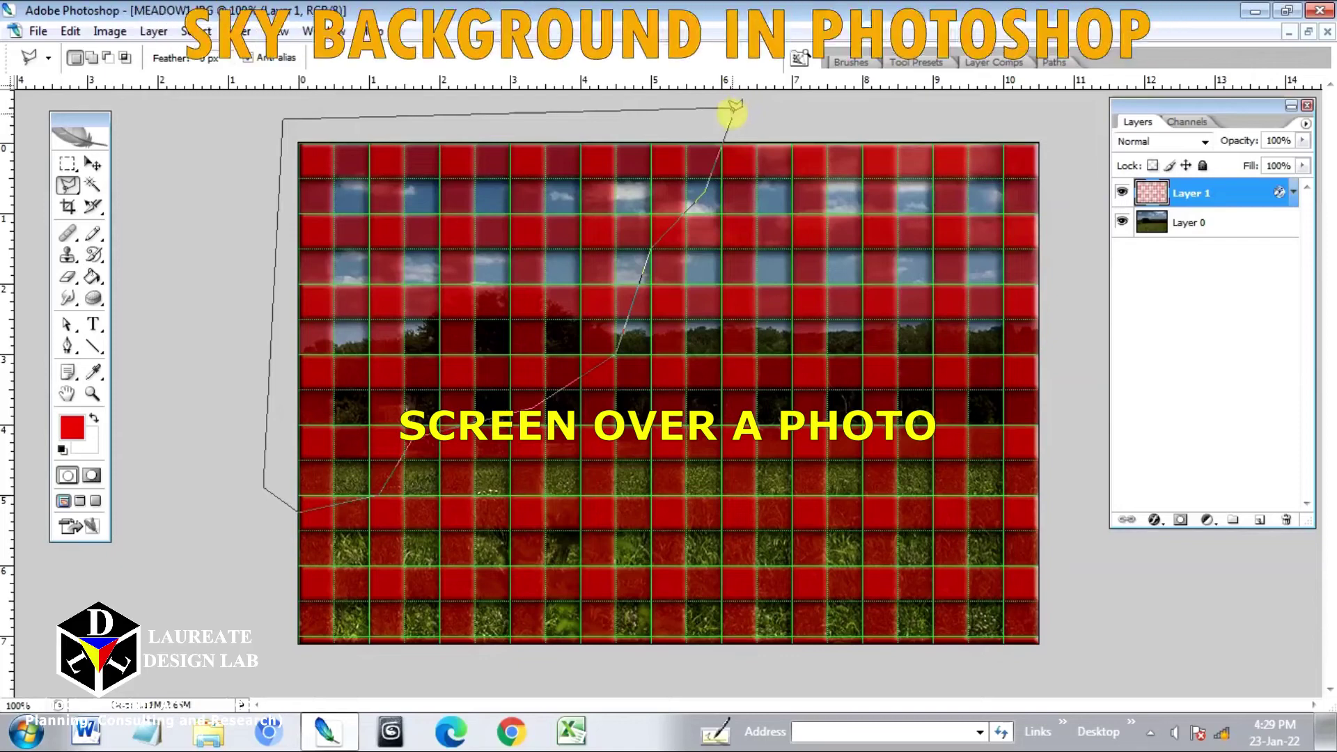
Close the diagonal lasso outline and cut the selected plaid area away.
{"action": "double_click", "coordinate": [735, 111]}
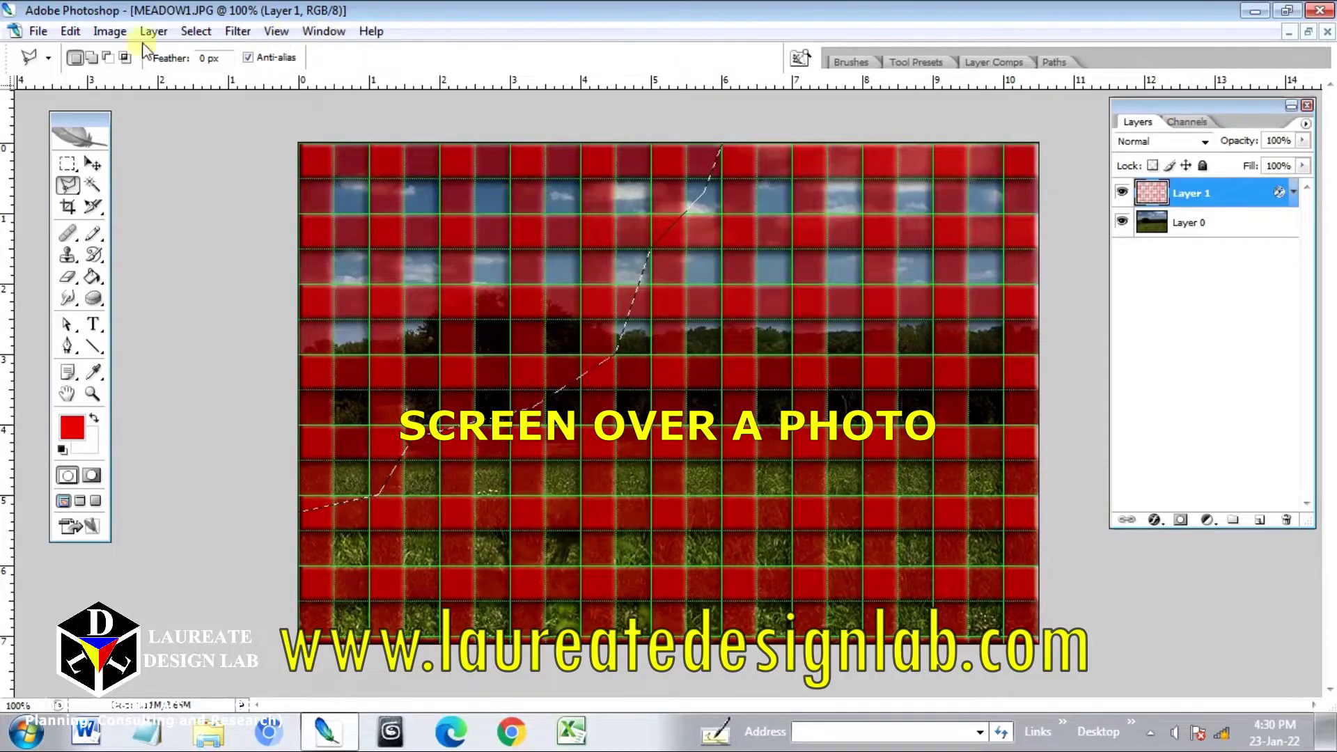
{"action": "left_click", "coordinate": [70, 31]}
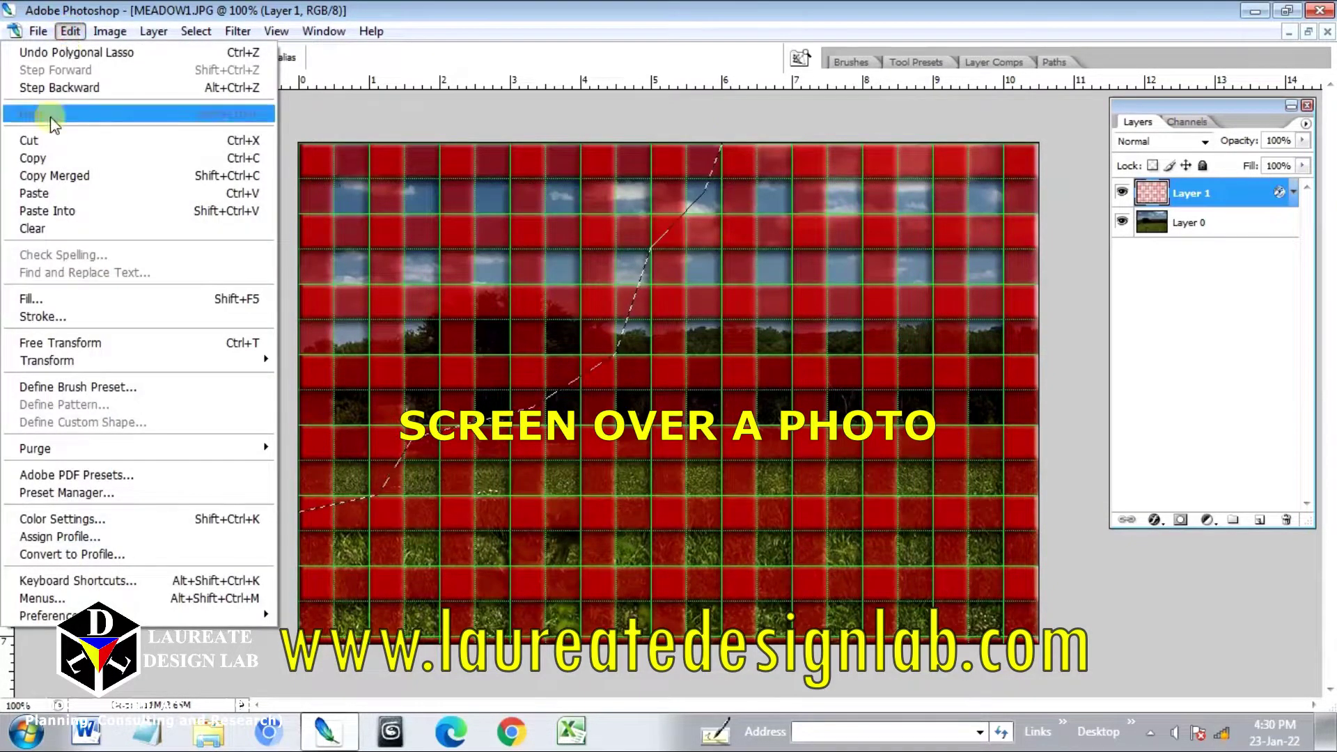
{"action": "left_click", "coordinate": [50, 136]}
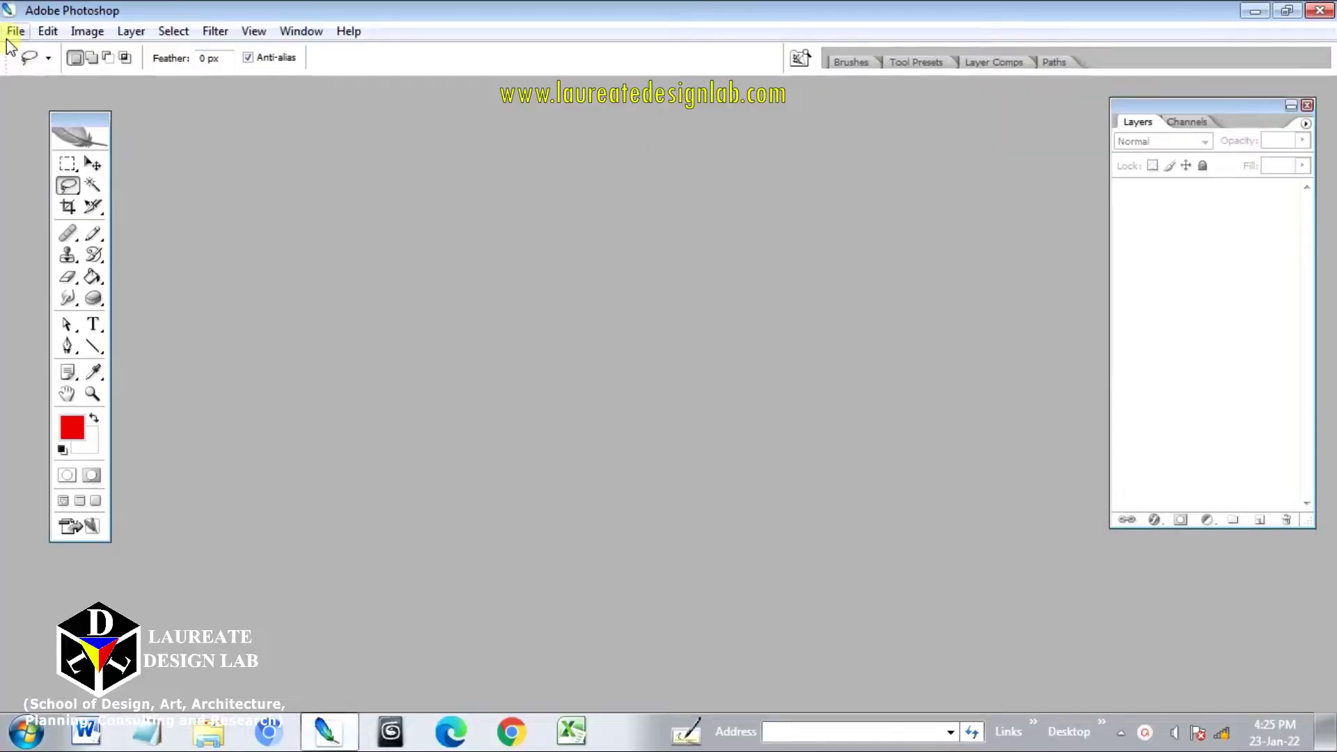
Open MEADOW1.JPG from the BACKGROUNDS folder and maximize its document window.
{"action": "left_click", "coordinate": [14, 31]}
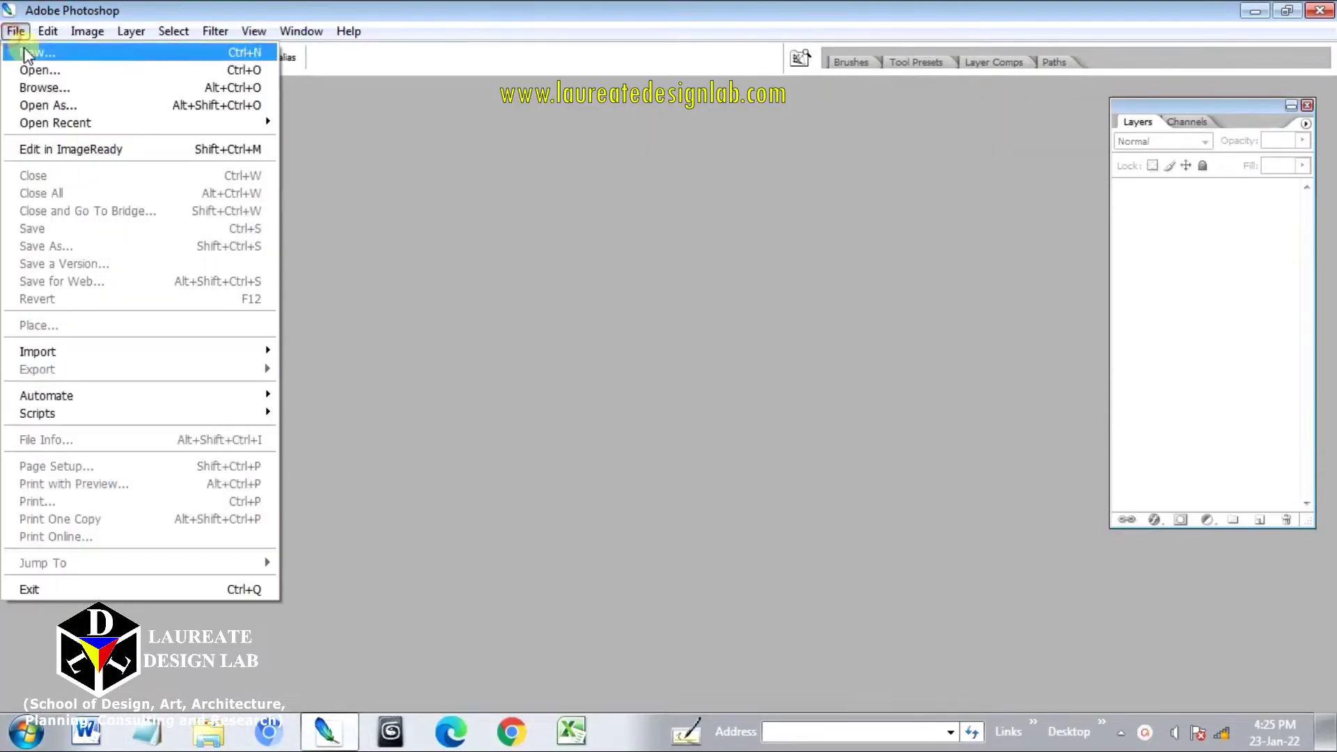
{"action": "left_click", "coordinate": [39, 69]}
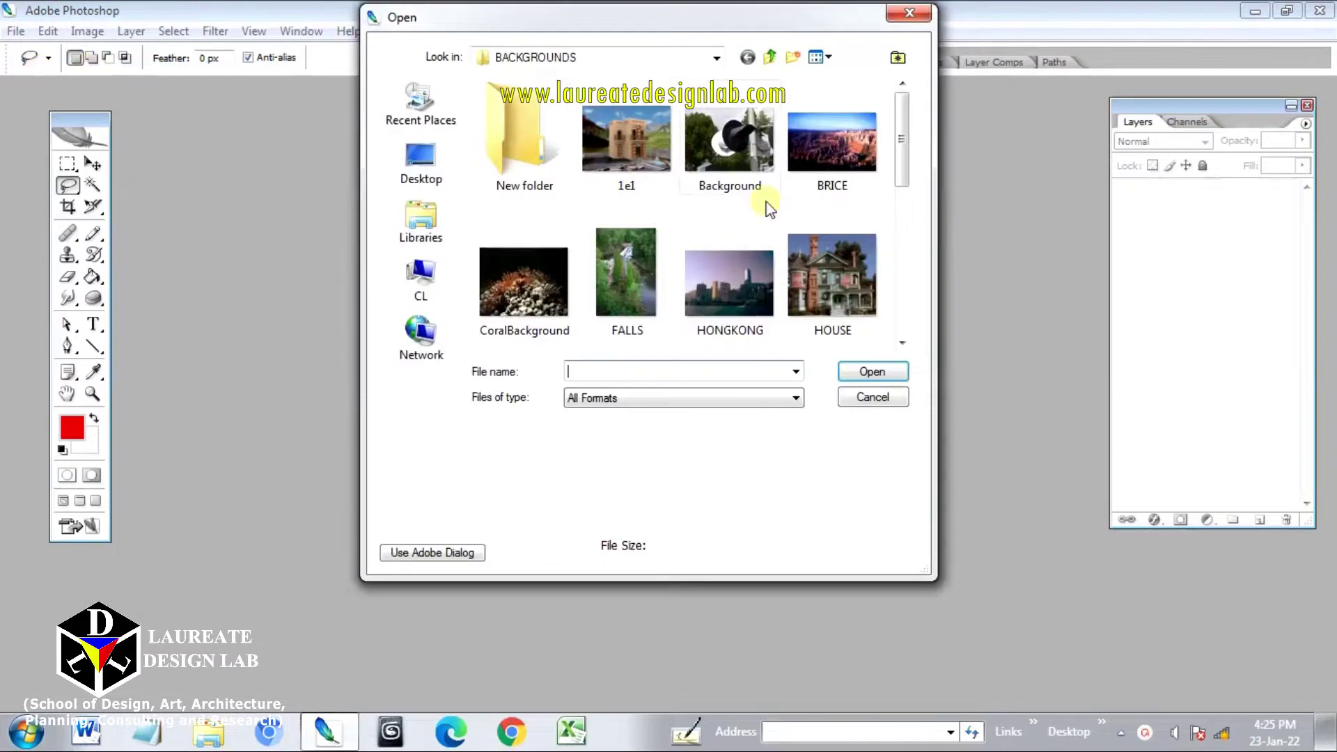
{"action": "left_click_drag", "start_coordinate": [902, 146], "coordinate": [902, 240]}
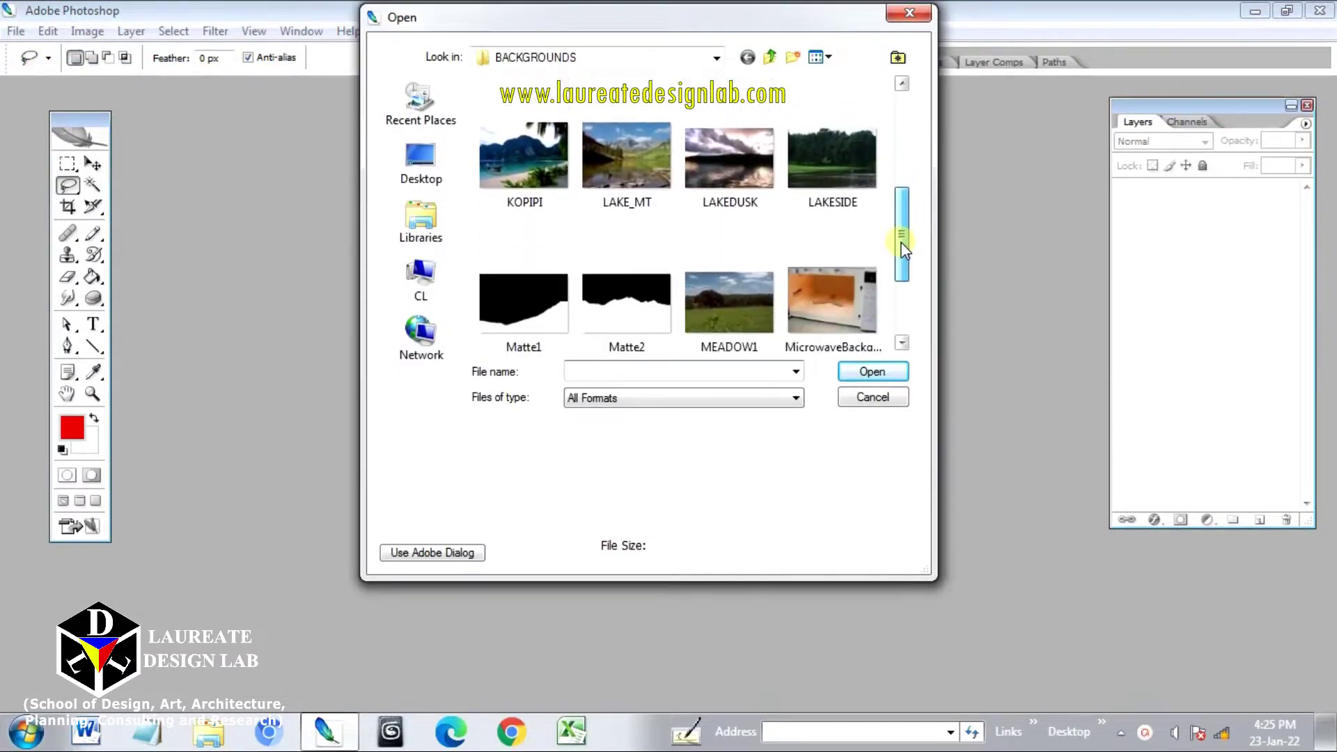
{"action": "left_click", "coordinate": [709, 309]}
{"action": "double_click", "coordinate": [709, 309]}
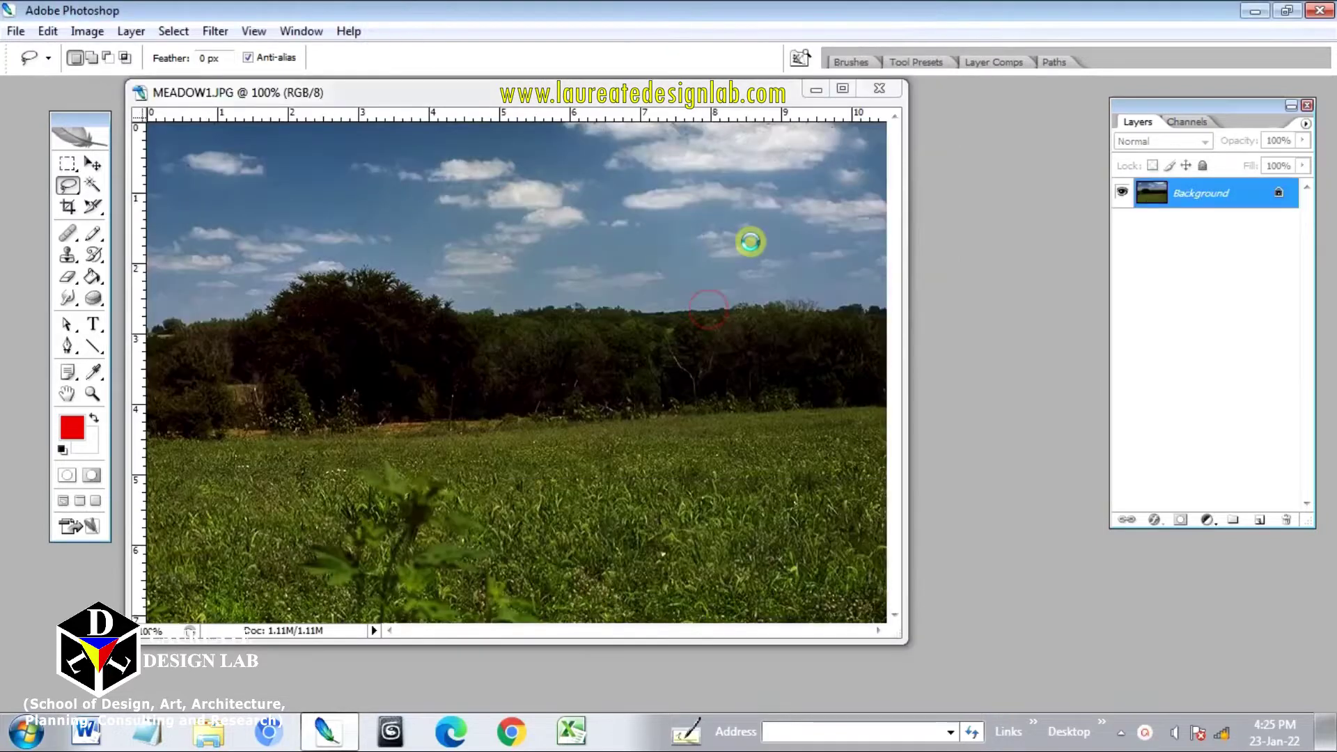
{"action": "left_click", "coordinate": [848, 87]}
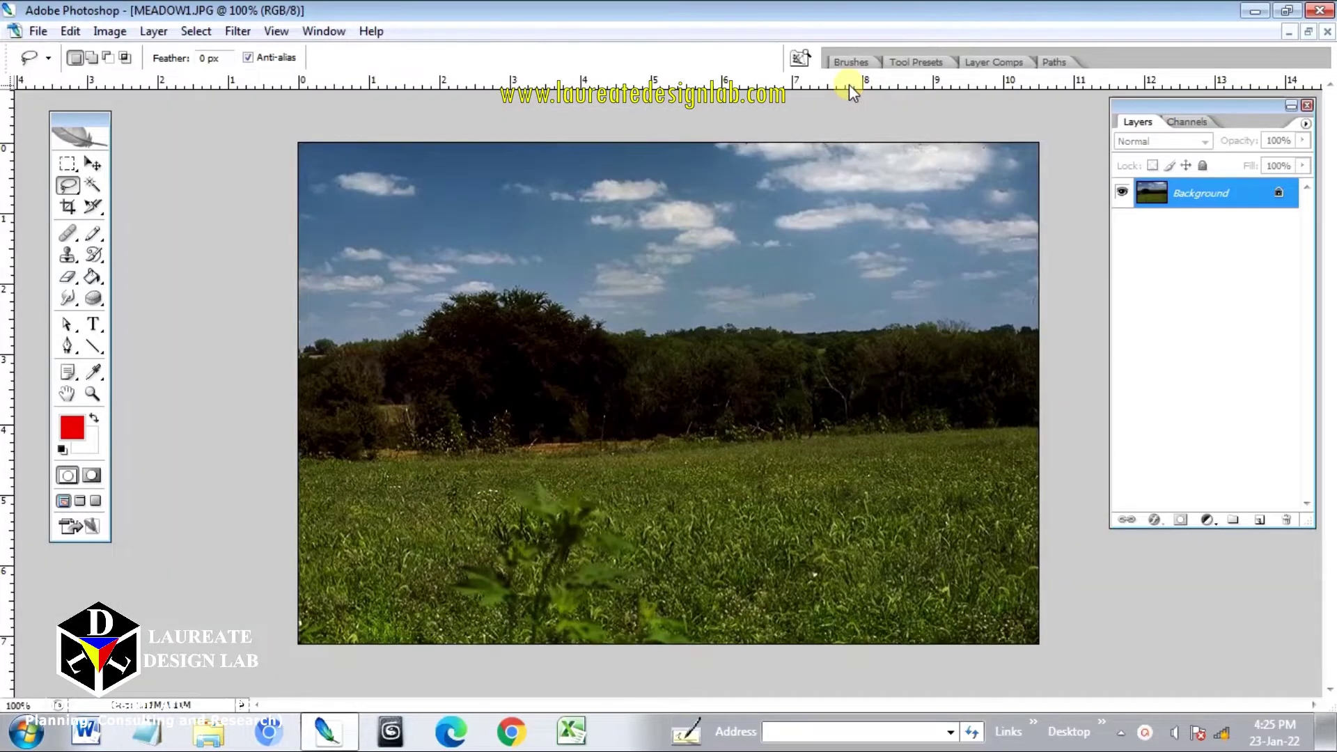
Convert the Background into Layer 0 and set the grid colour preference to green 00ff2a.
{"action": "double_click", "coordinate": [1207, 197]}
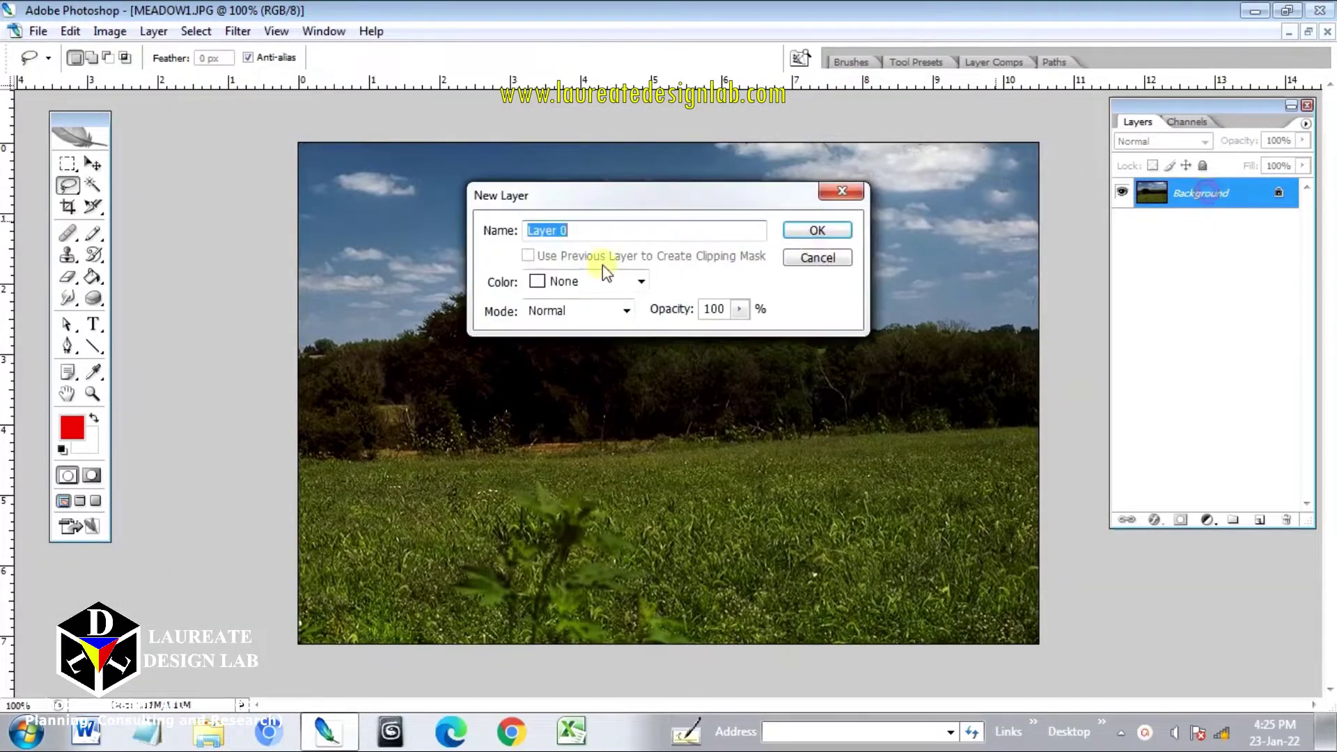
{"action": "left_click", "coordinate": [816, 231]}
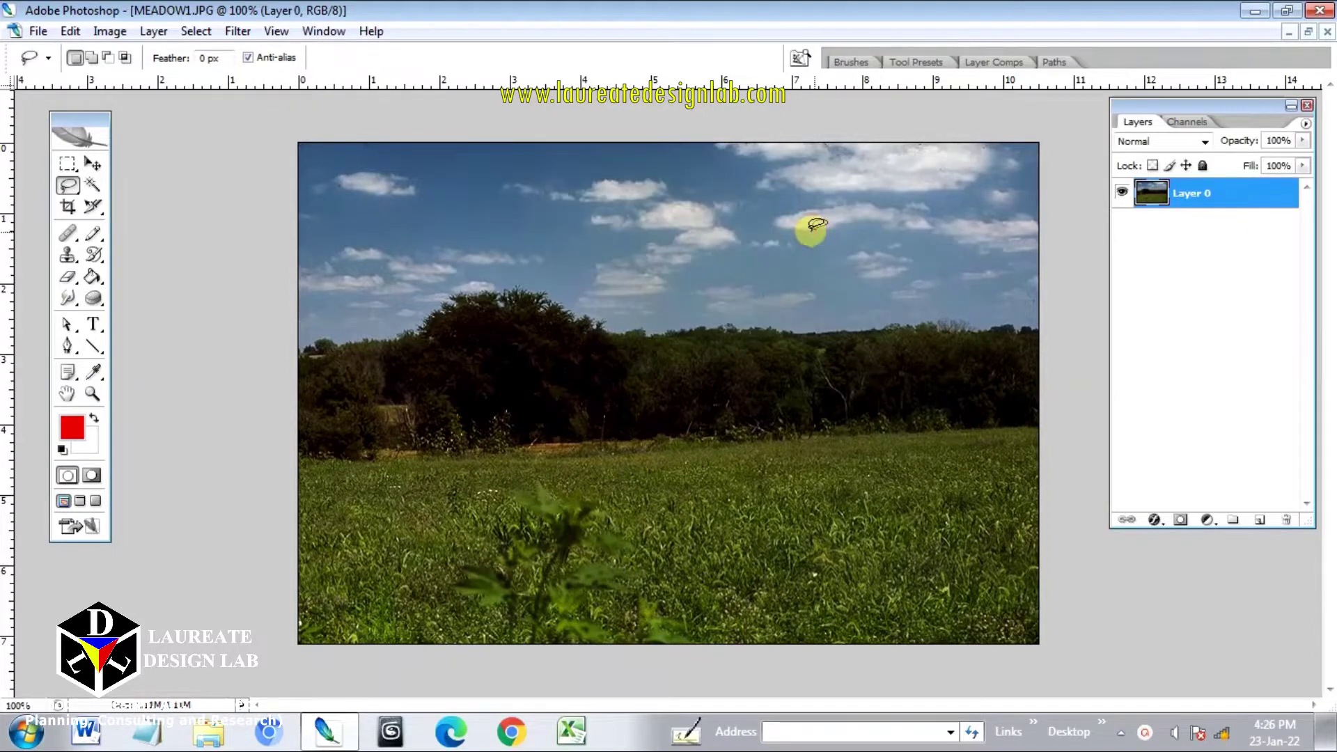
{"action": "left_click", "coordinate": [69, 32]}
{"action": "mouse_move", "coordinate": [104, 616]}
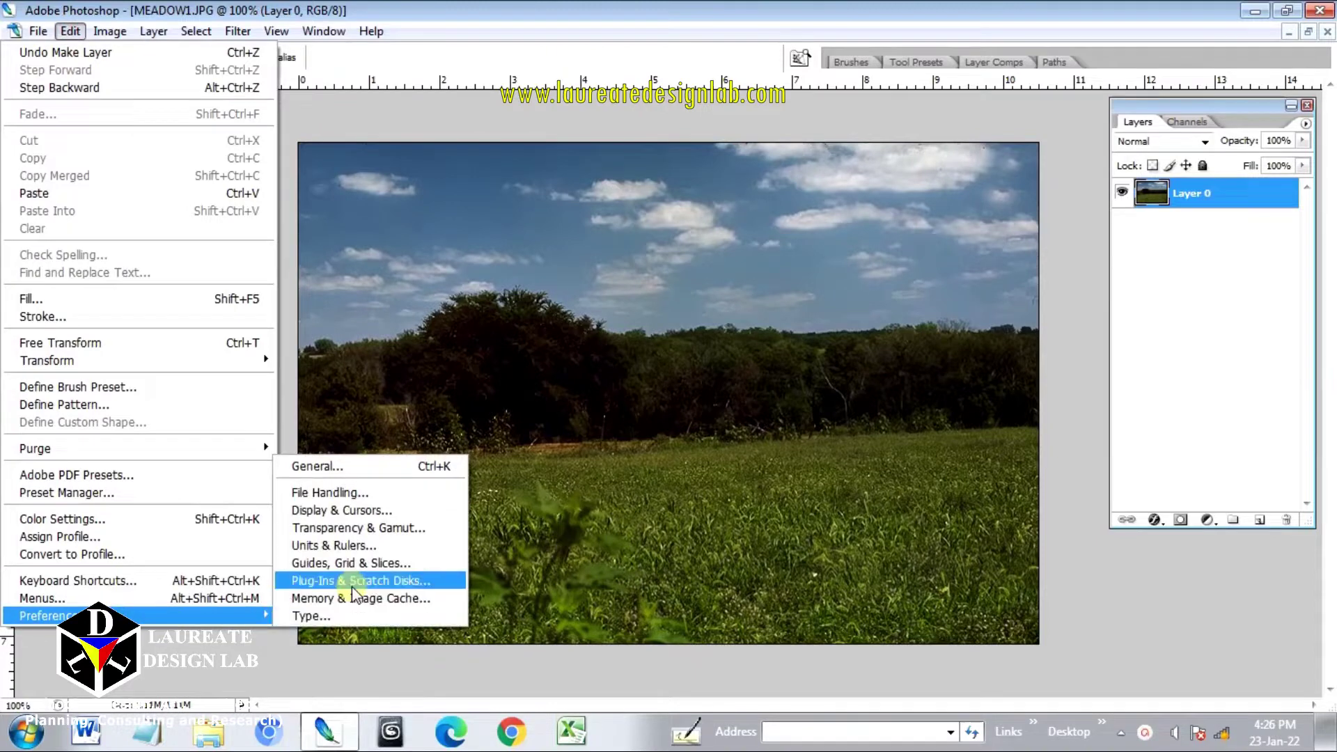
{"action": "left_click", "coordinate": [365, 563]}
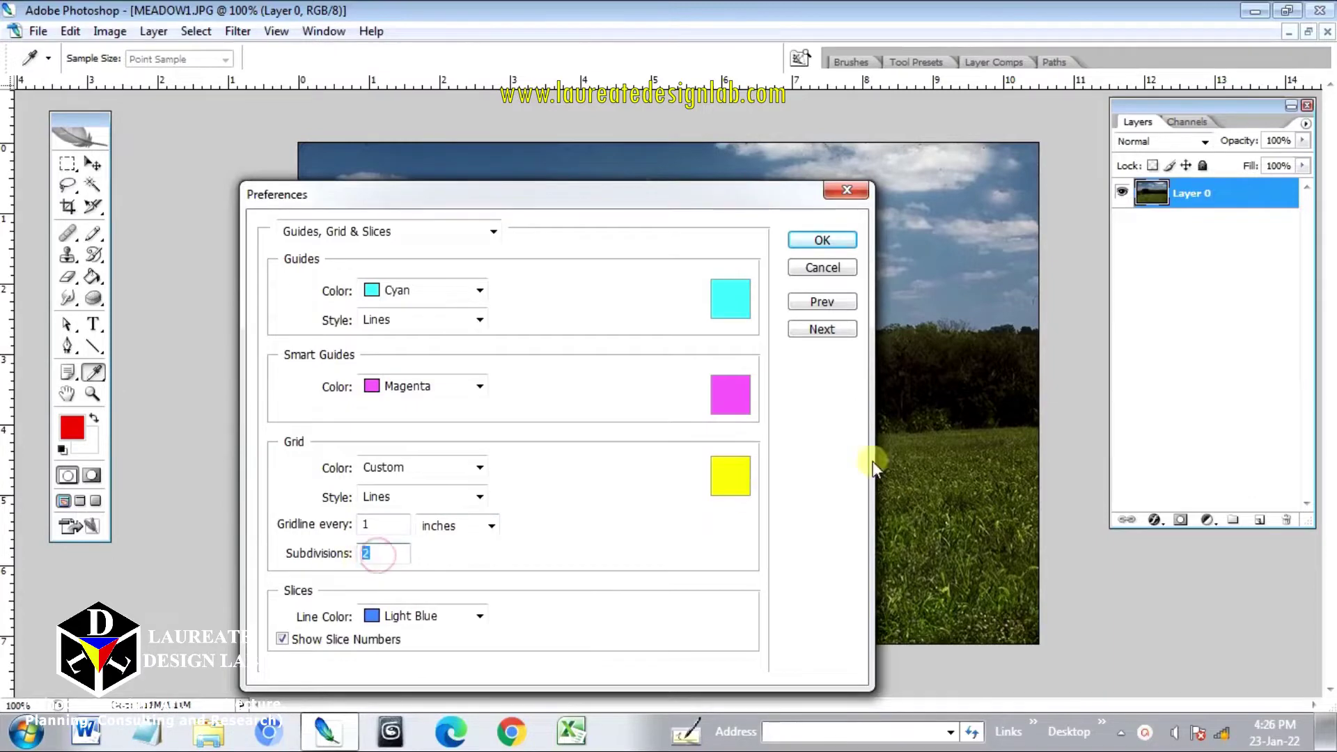
{"action": "left_click", "coordinate": [727, 485]}
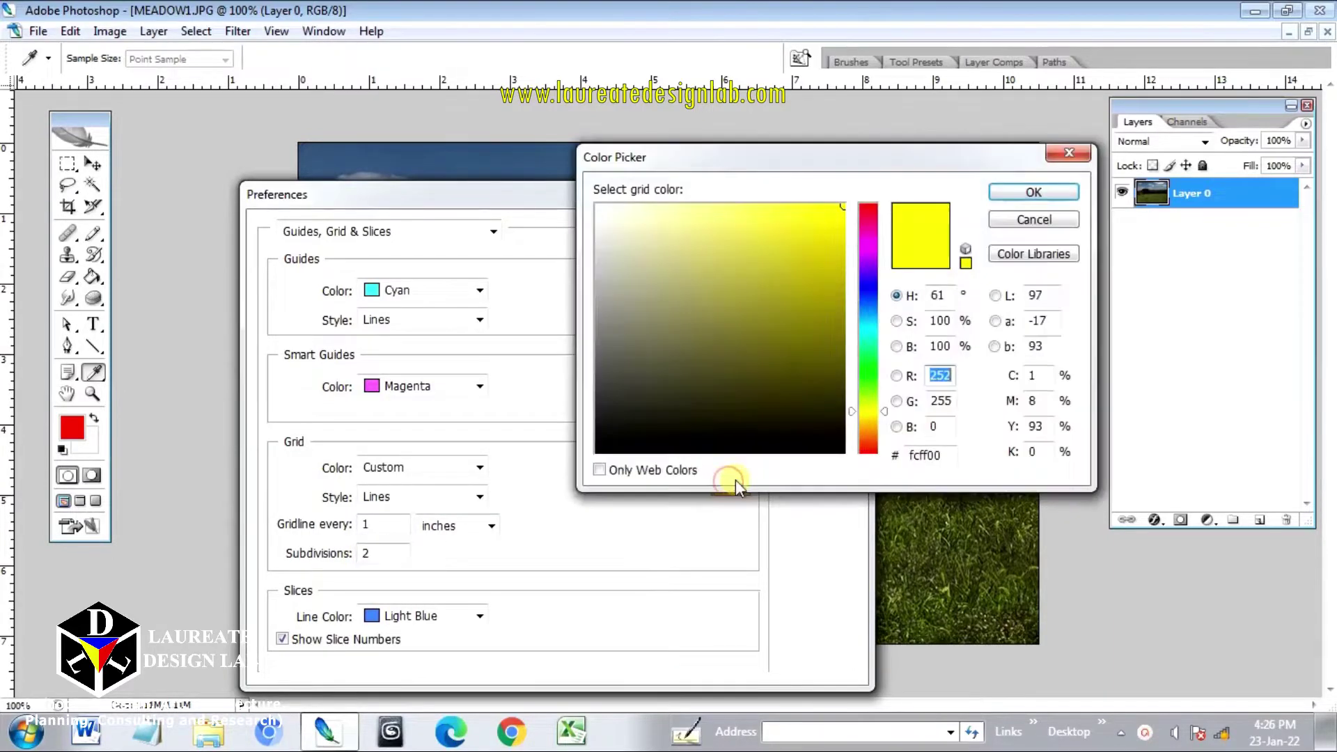
{"action": "left_click", "coordinate": [868, 363]}
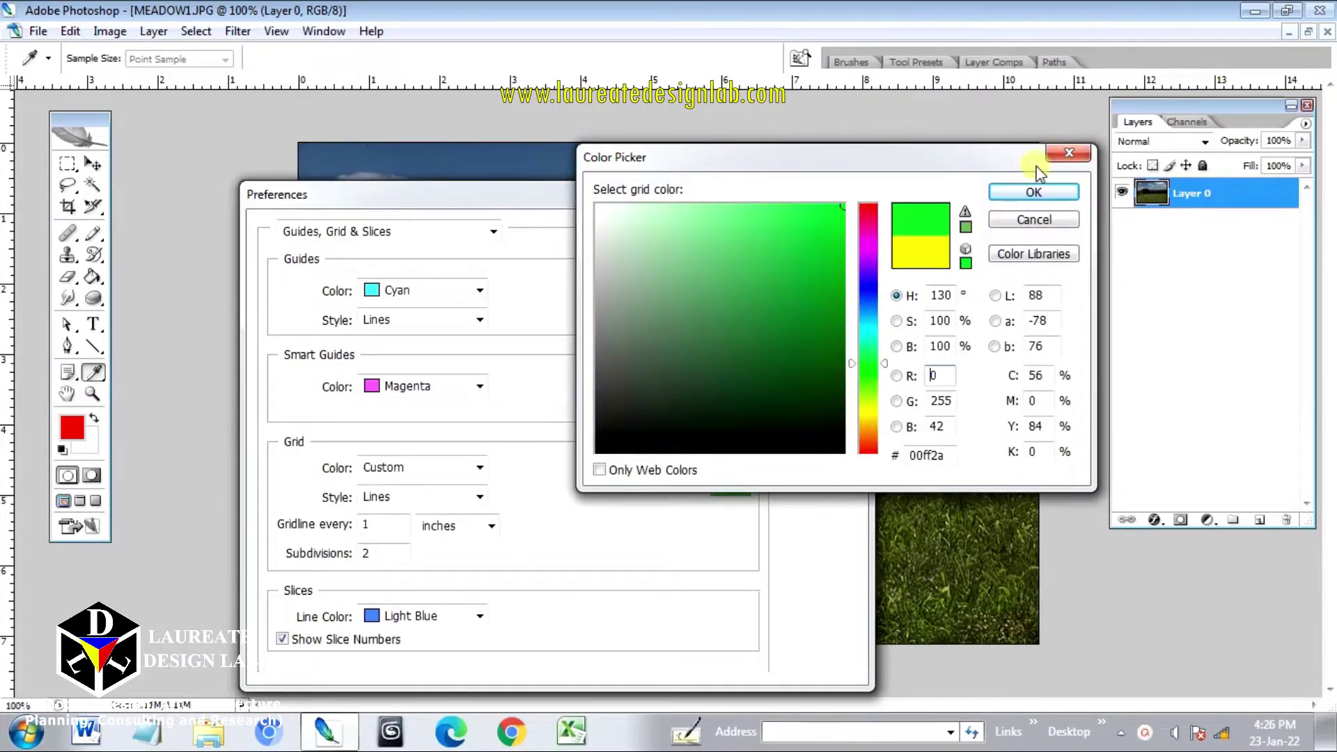
{"action": "left_click", "coordinate": [1043, 191]}
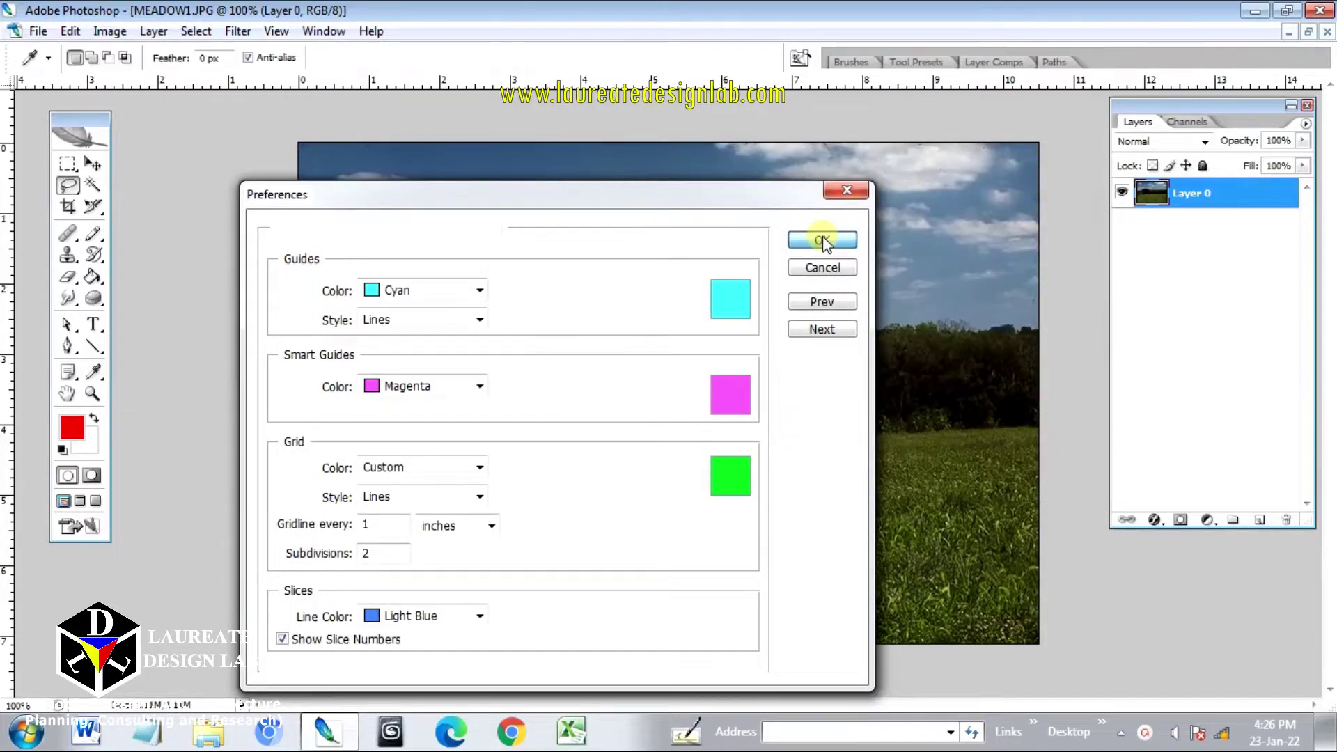
{"action": "left_click", "coordinate": [822, 240]}
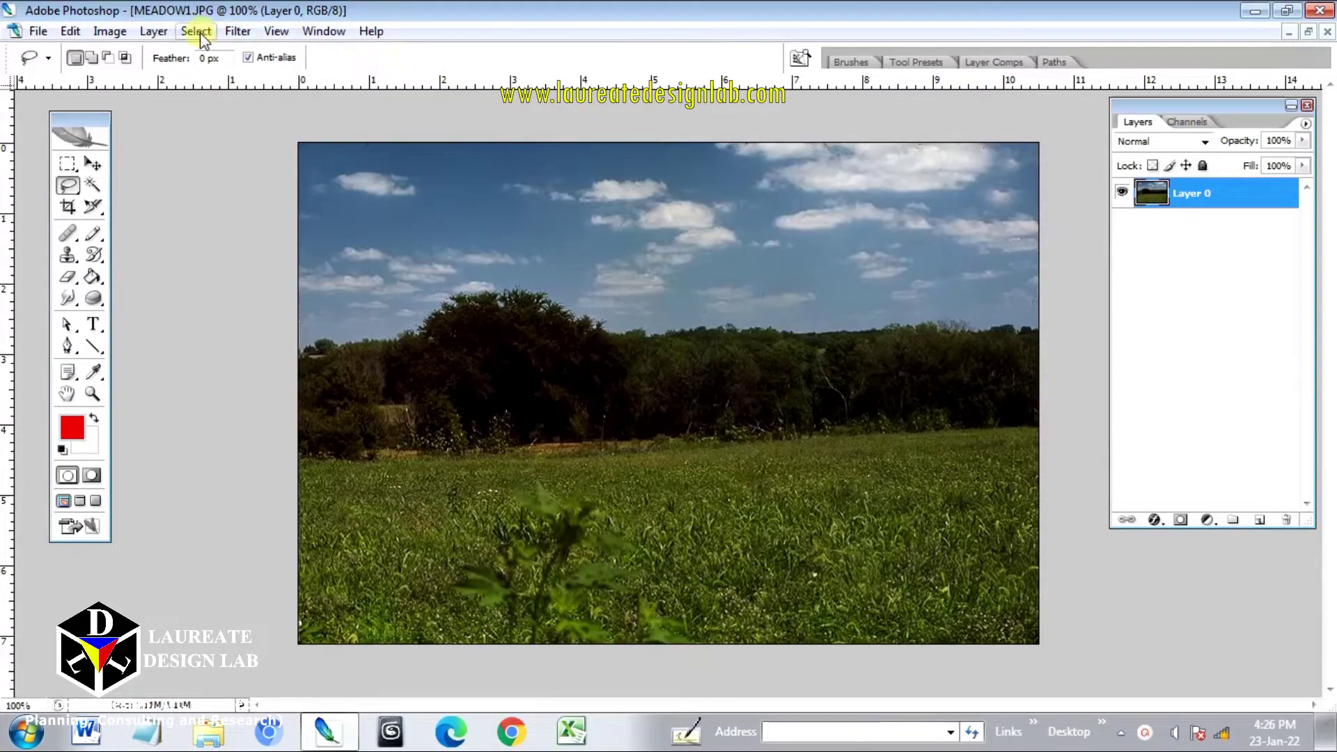
Display the green grid over the meadow and add a new empty Layer 1.
{"action": "left_click", "coordinate": [276, 31]}
{"action": "mouse_move", "coordinate": [107, 291]}
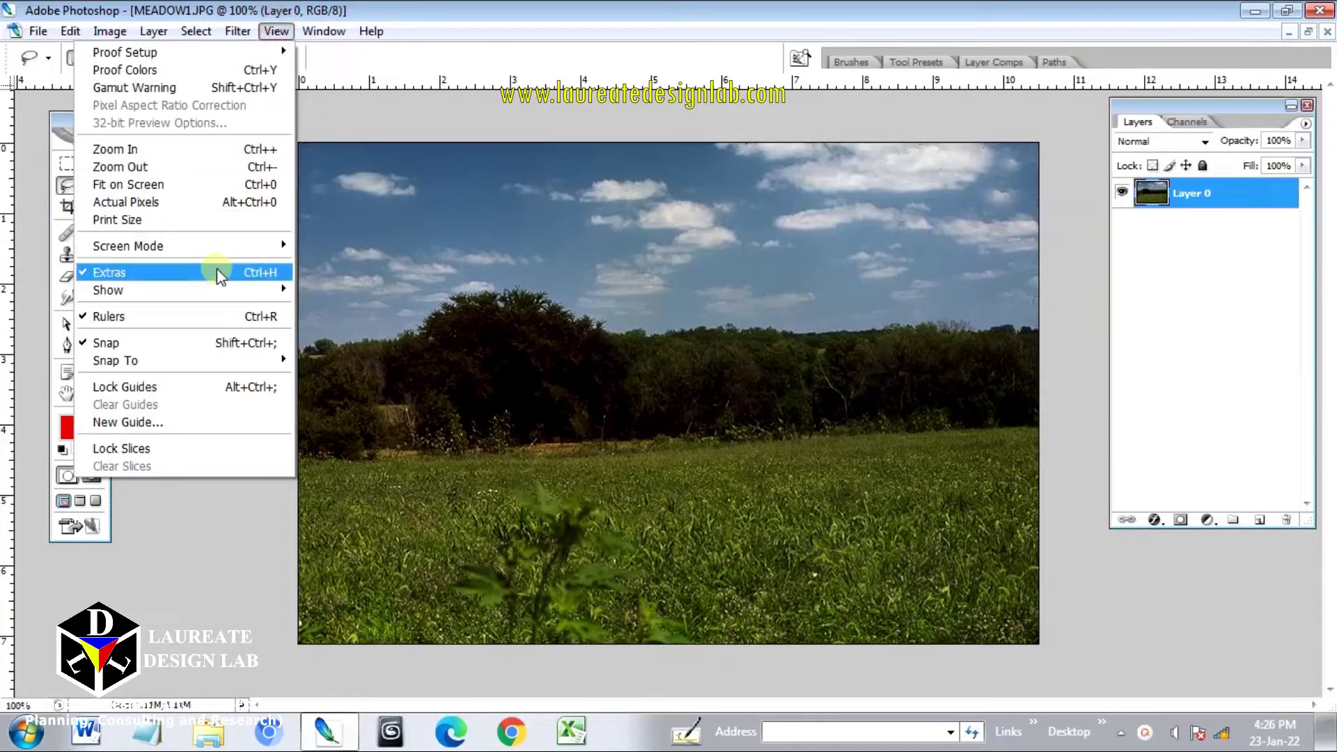
{"action": "left_click", "coordinate": [369, 341]}
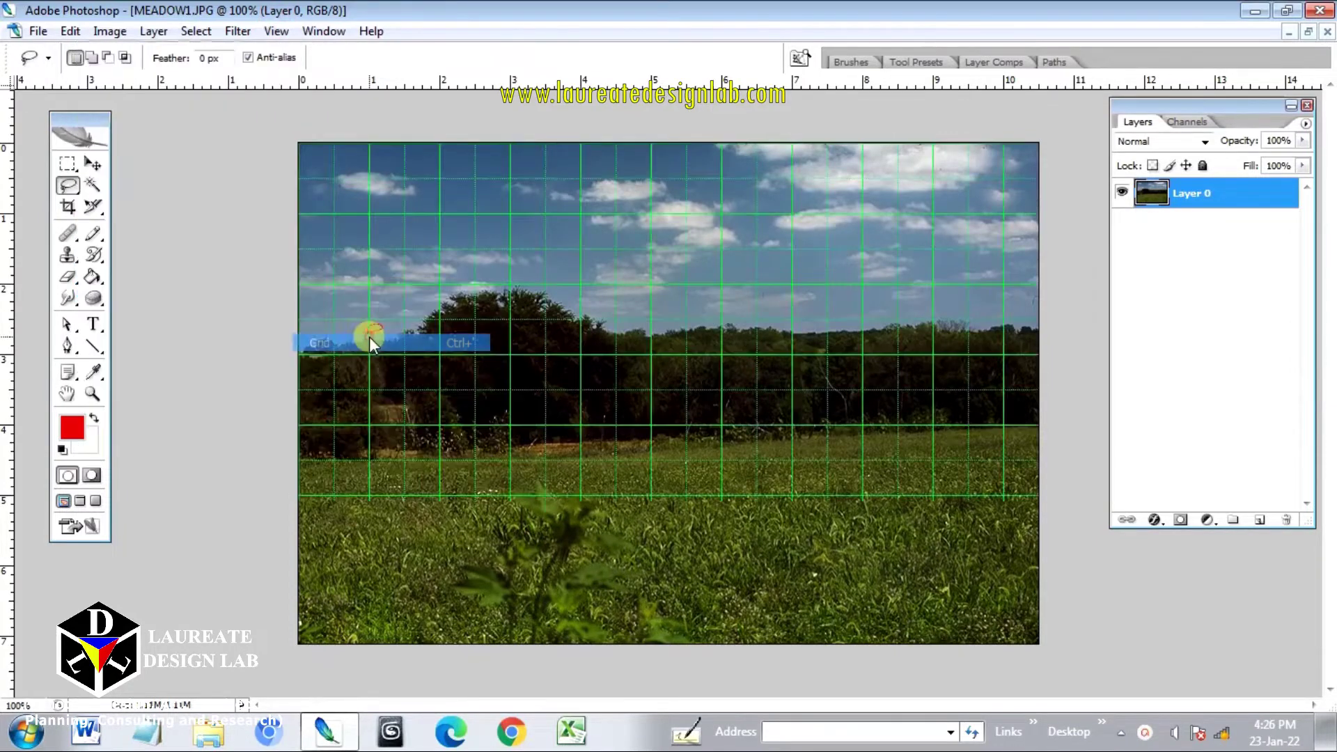
{"action": "left_click", "coordinate": [90, 165]}
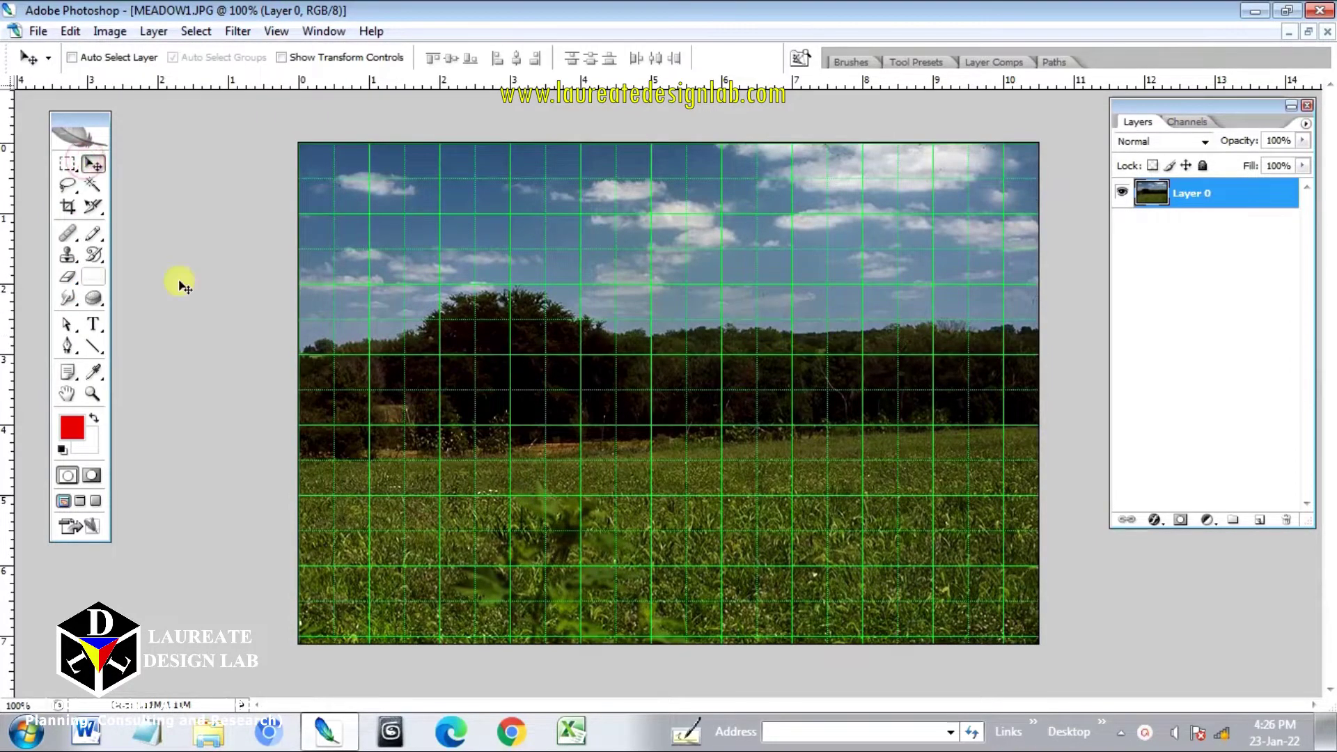
{"action": "left_click", "coordinate": [1260, 521]}
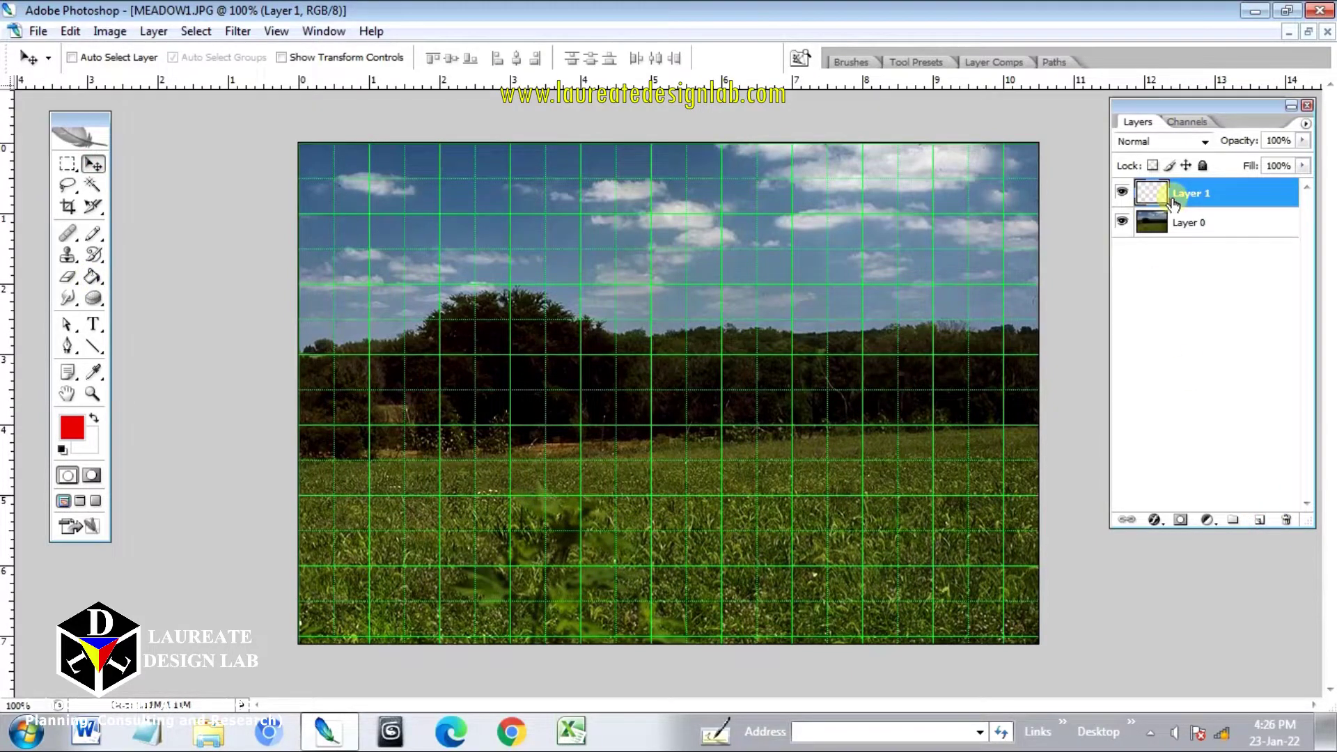
{"action": "left_click", "coordinate": [68, 164]}
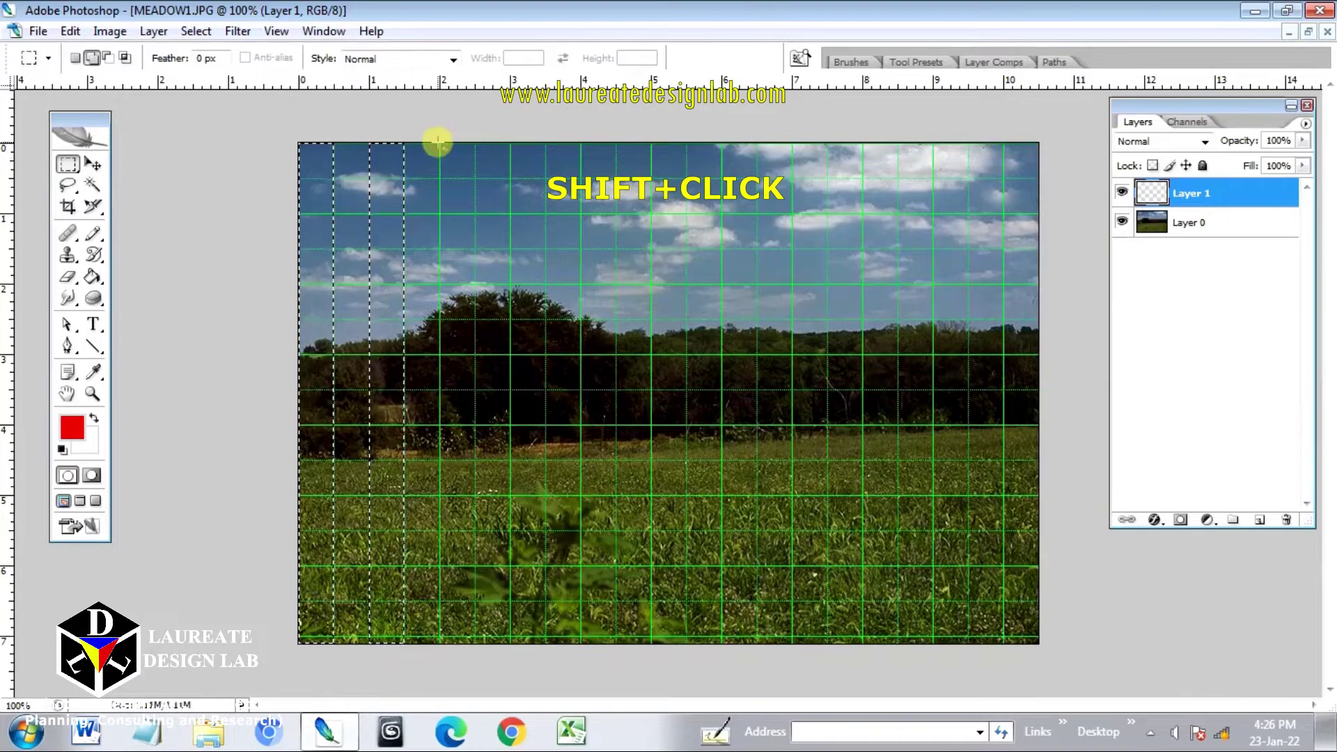
Add eight alternating full-height grid columns, left to right, to the marquee selection.
{"action": "mouse_move", "coordinate": [440, 145]}
{"action": "left_mouse_down"}
{"action": "mouse_move", "coordinate": [490, 487]}
{"action": "mouse_move", "coordinate": [474, 650]}
{"action": "left_mouse_up"}
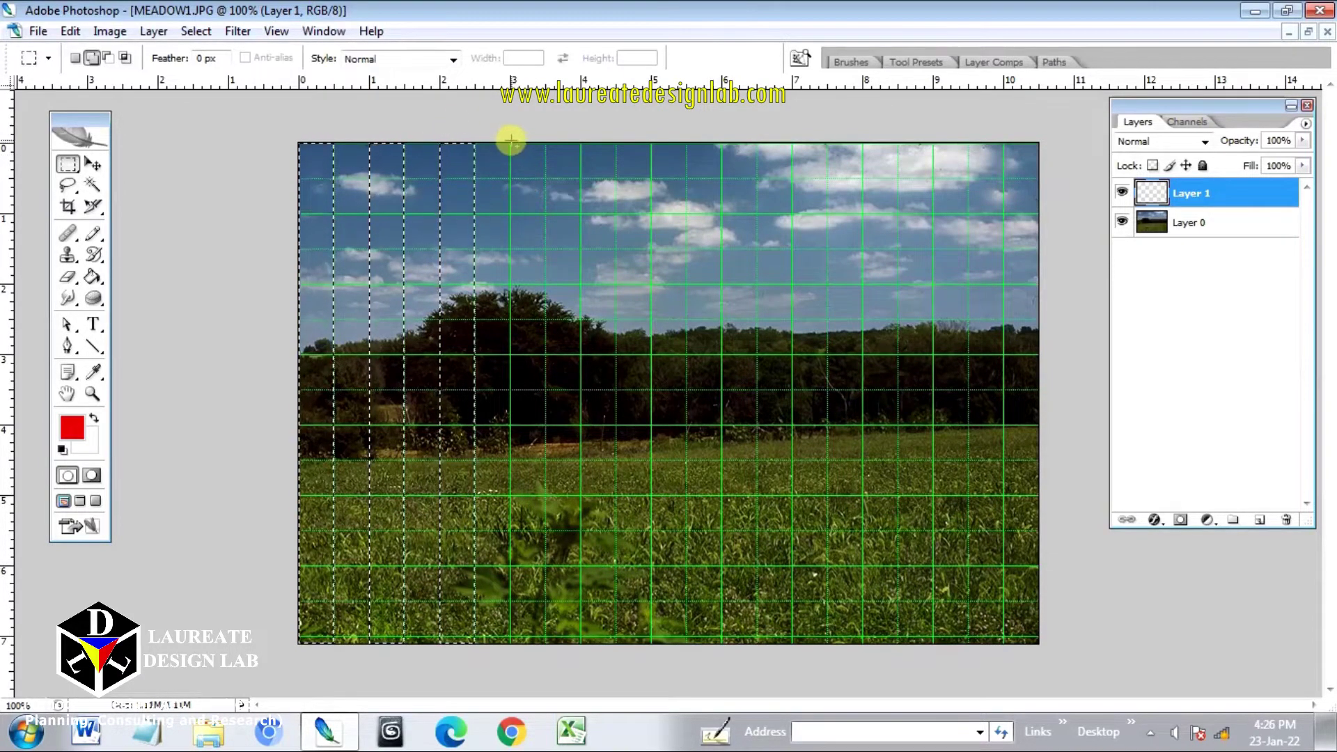
{"action": "mouse_move", "coordinate": [511, 144]}
{"action": "left_mouse_down"}
{"action": "mouse_move", "coordinate": [577, 474]}
{"action": "mouse_move", "coordinate": [555, 599]}
{"action": "left_mouse_up"}
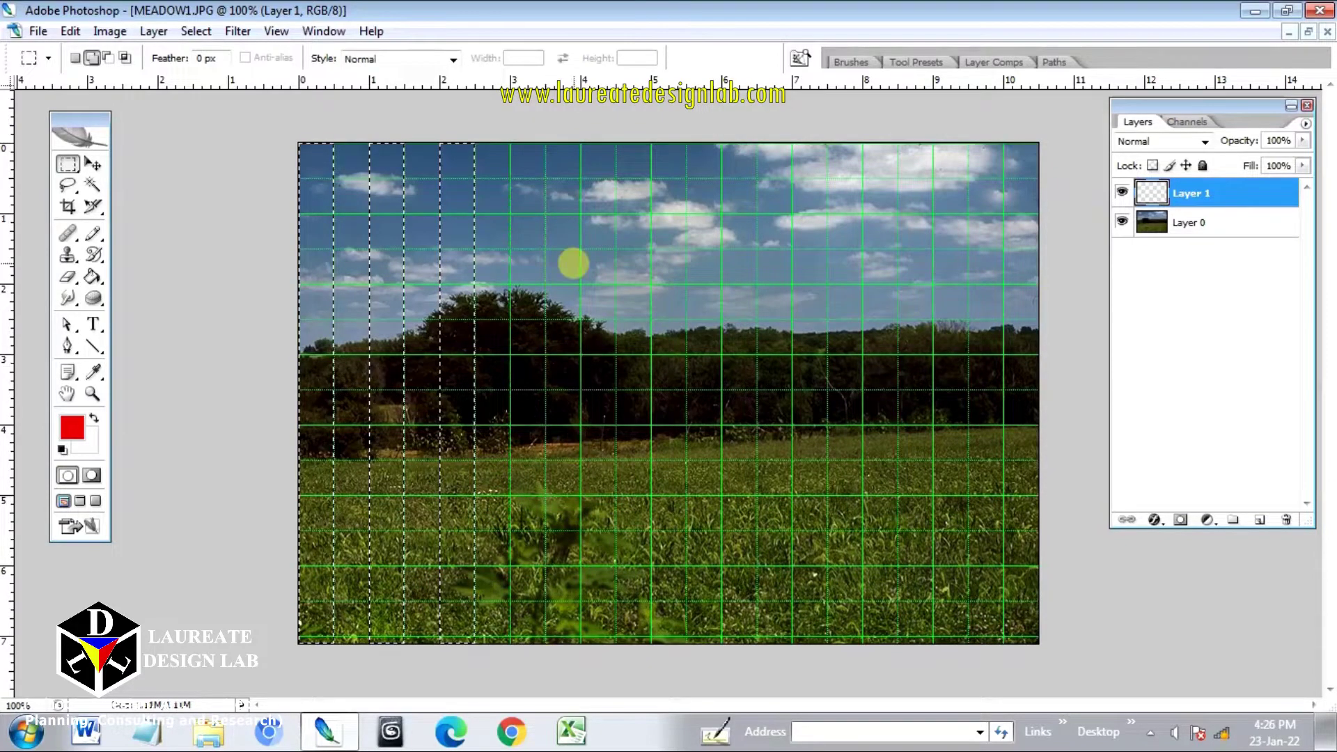
{"action": "mouse_move", "coordinate": [582, 144]}
{"action": "left_mouse_down"}
{"action": "mouse_move", "coordinate": [631, 433]}
{"action": "mouse_move", "coordinate": [626, 631]}
{"action": "left_mouse_up"}
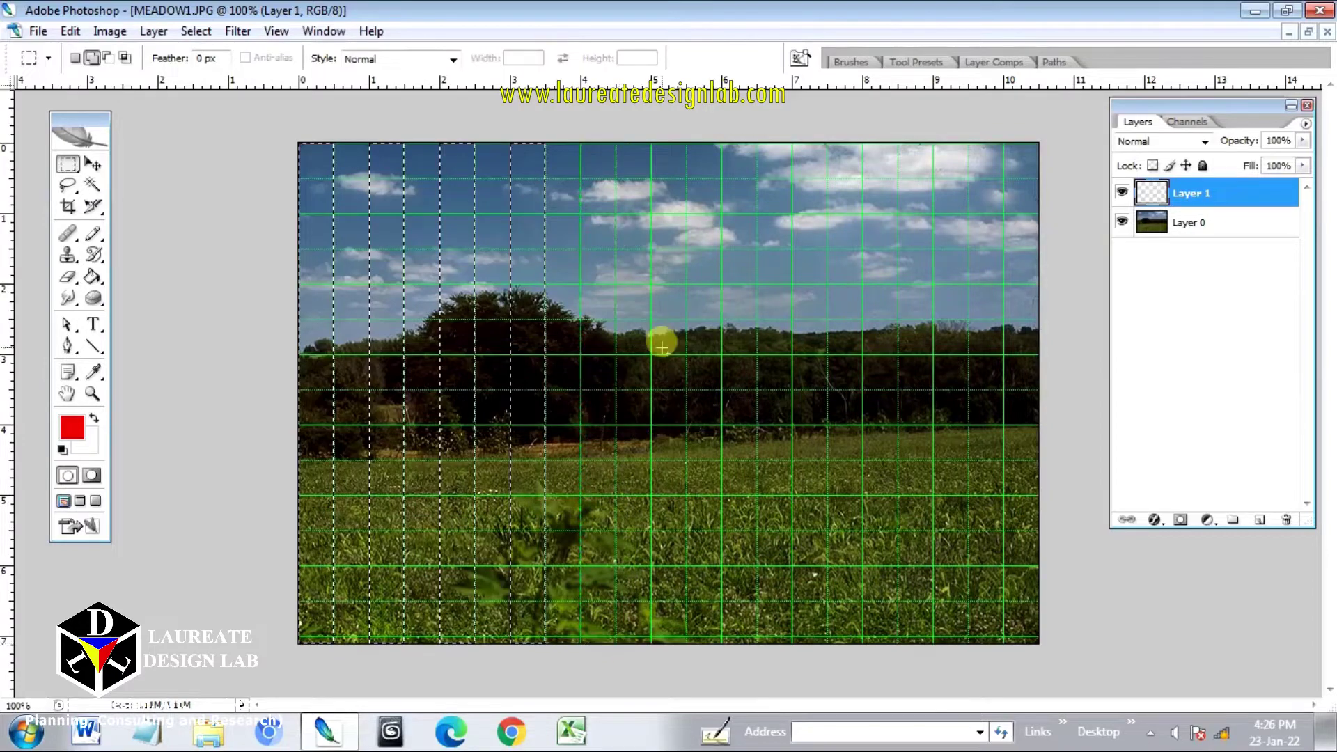
{"action": "left_click_drag", "start_coordinate": [654, 146], "coordinate": [694, 620]}
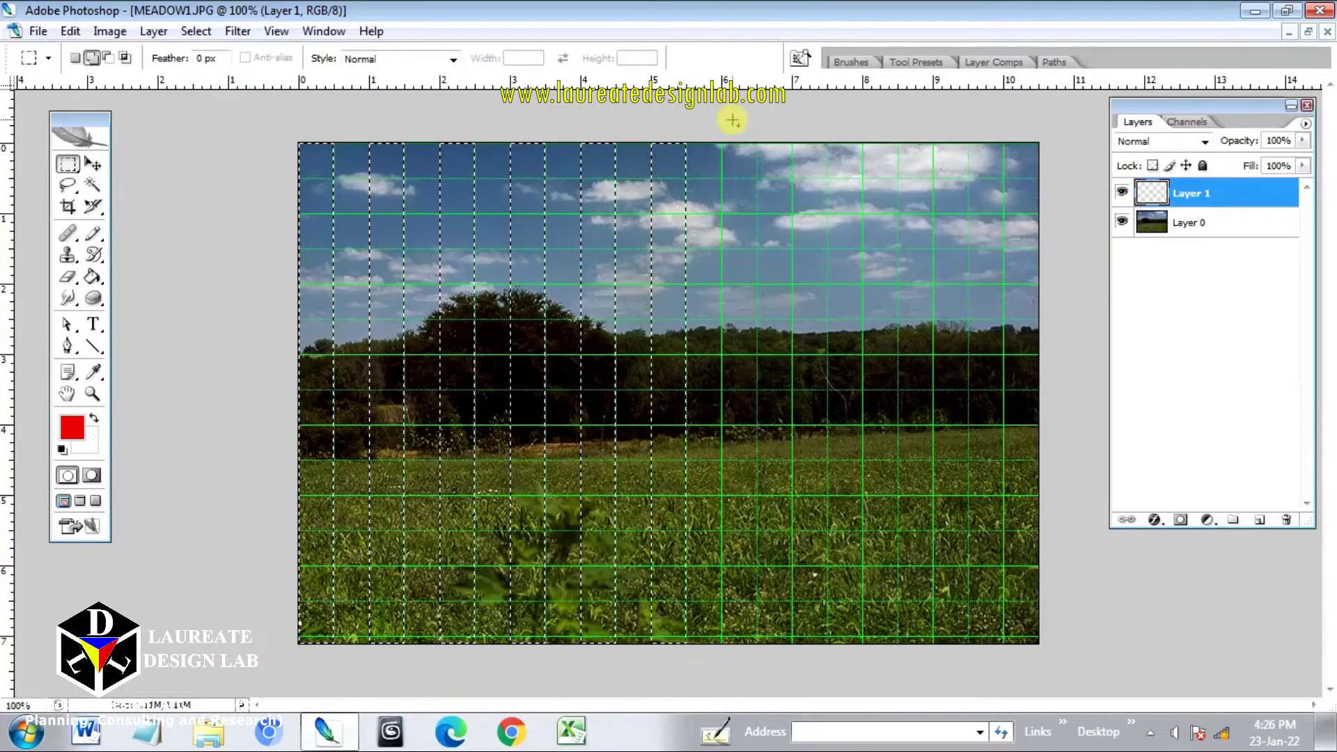
{"action": "mouse_move", "coordinate": [740, 418]}
{"action": "left_mouse_down"}
{"action": "mouse_move", "coordinate": [755, 433]}
{"action": "mouse_move", "coordinate": [757, 621]}
{"action": "left_mouse_up"}
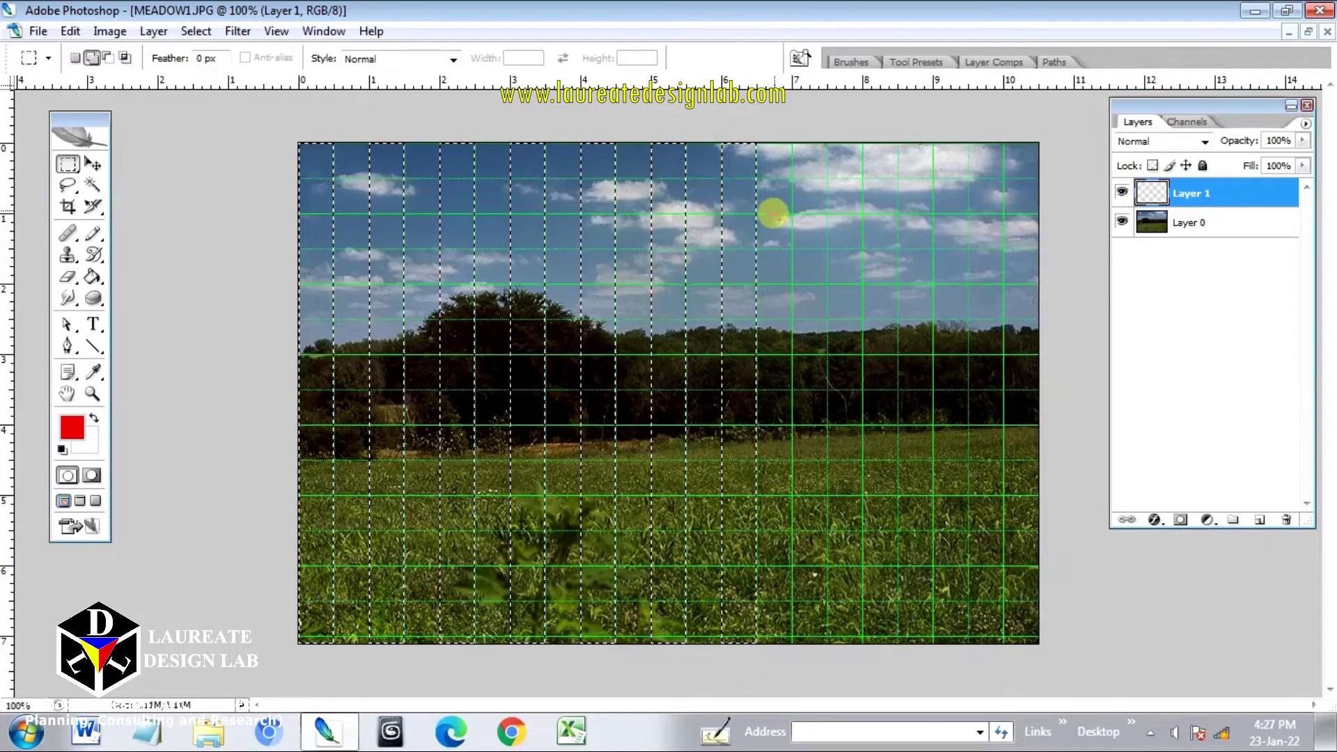
{"action": "mouse_move", "coordinate": [794, 146]}
{"action": "left_mouse_down"}
{"action": "mouse_move", "coordinate": [829, 339]}
{"action": "mouse_move", "coordinate": [815, 549]}
{"action": "mouse_move", "coordinate": [829, 637]}
{"action": "left_mouse_up"}
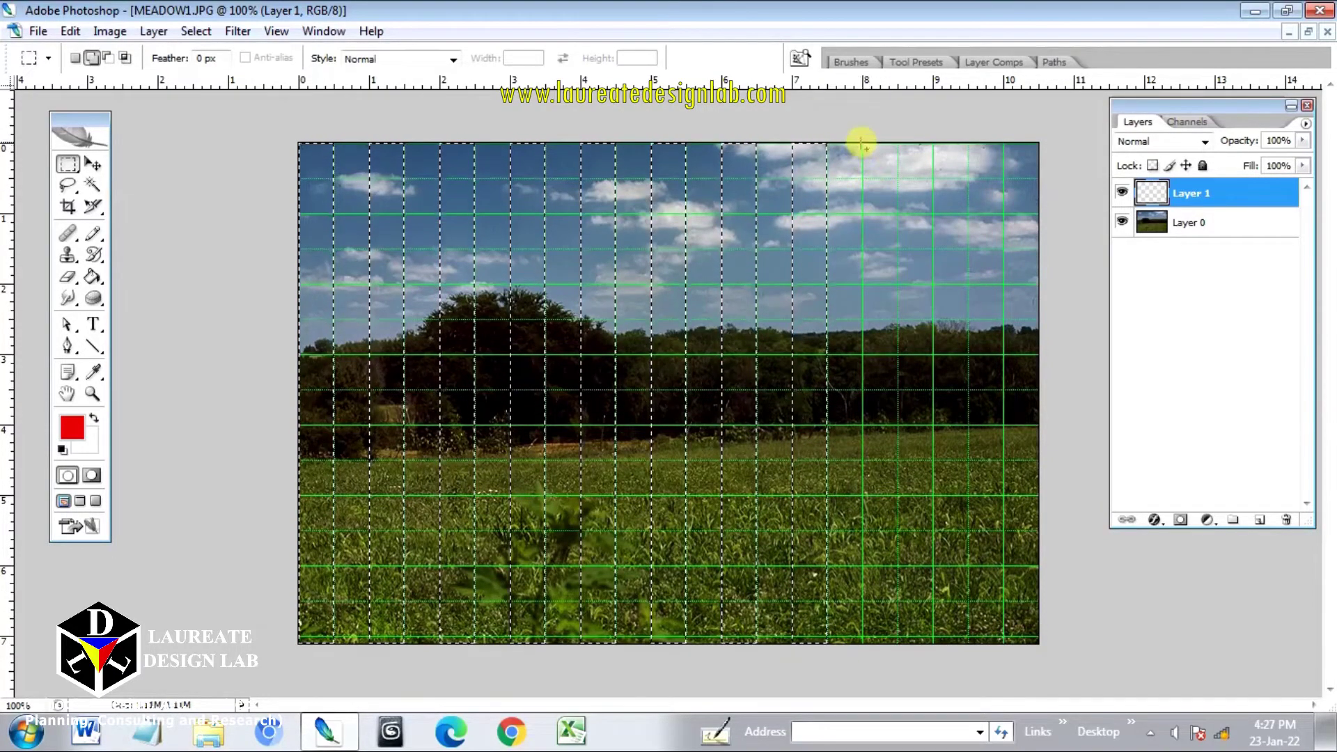
{"action": "mouse_move", "coordinate": [863, 144]}
{"action": "left_mouse_down"}
{"action": "mouse_move", "coordinate": [884, 448]}
{"action": "mouse_move", "coordinate": [919, 629]}
{"action": "left_mouse_up"}
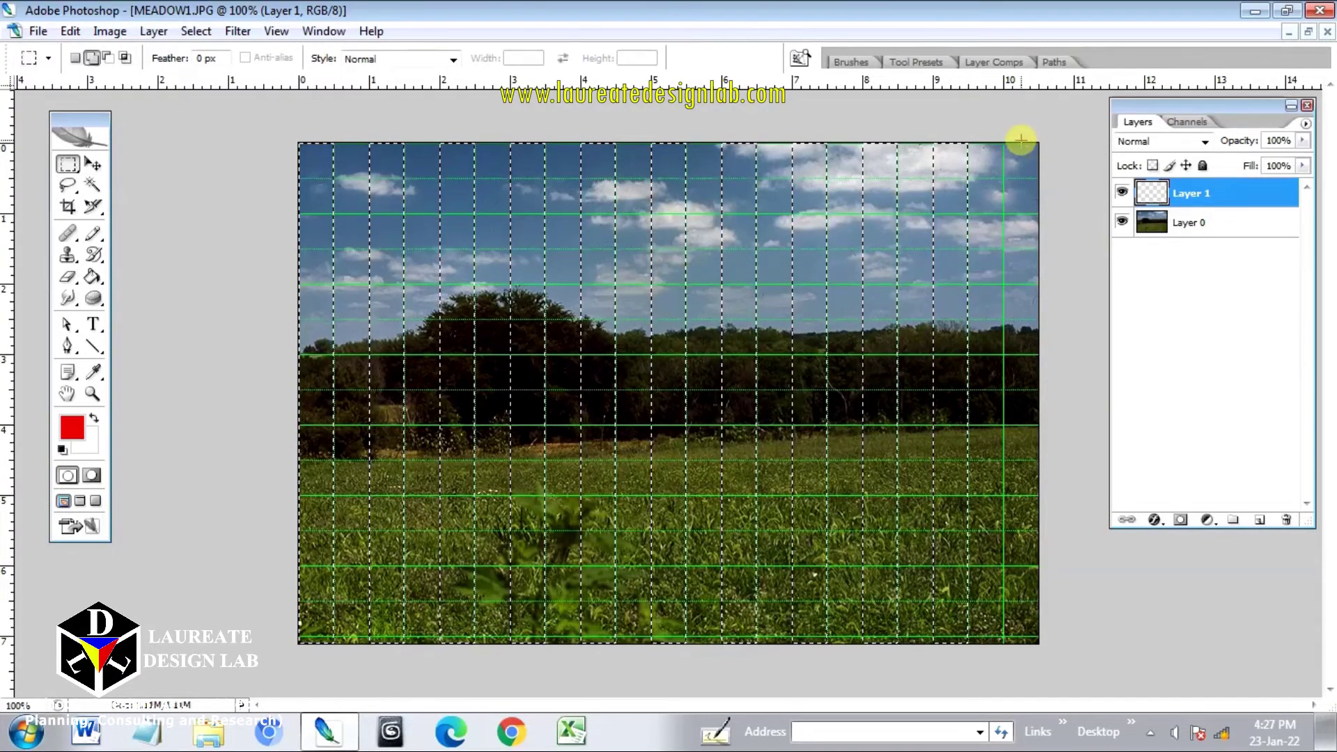
{"action": "left_click_drag", "start_coordinate": [1009, 142], "coordinate": [1038, 709]}
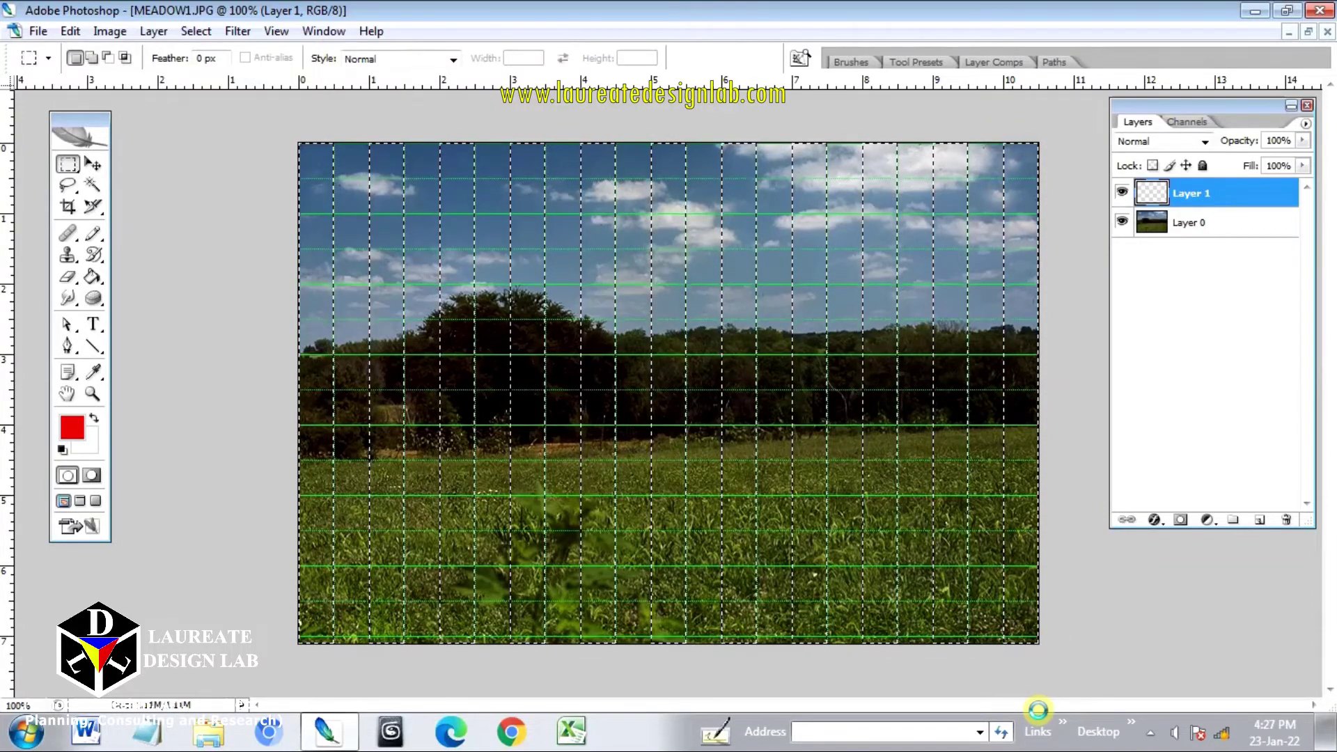
Fill the selected columns on Layer 1 with red, then deselect.
{"action": "left_click", "coordinate": [74, 426]}
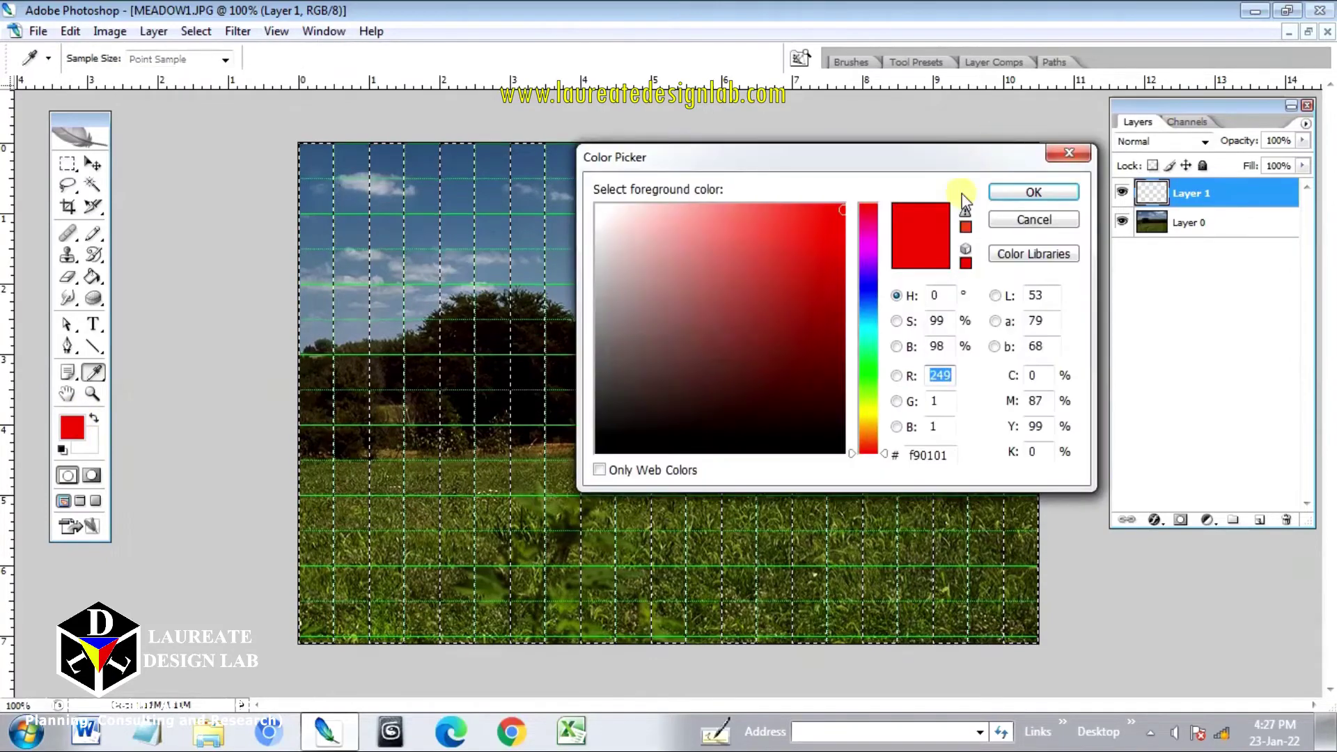
{"action": "left_click", "coordinate": [1033, 192]}
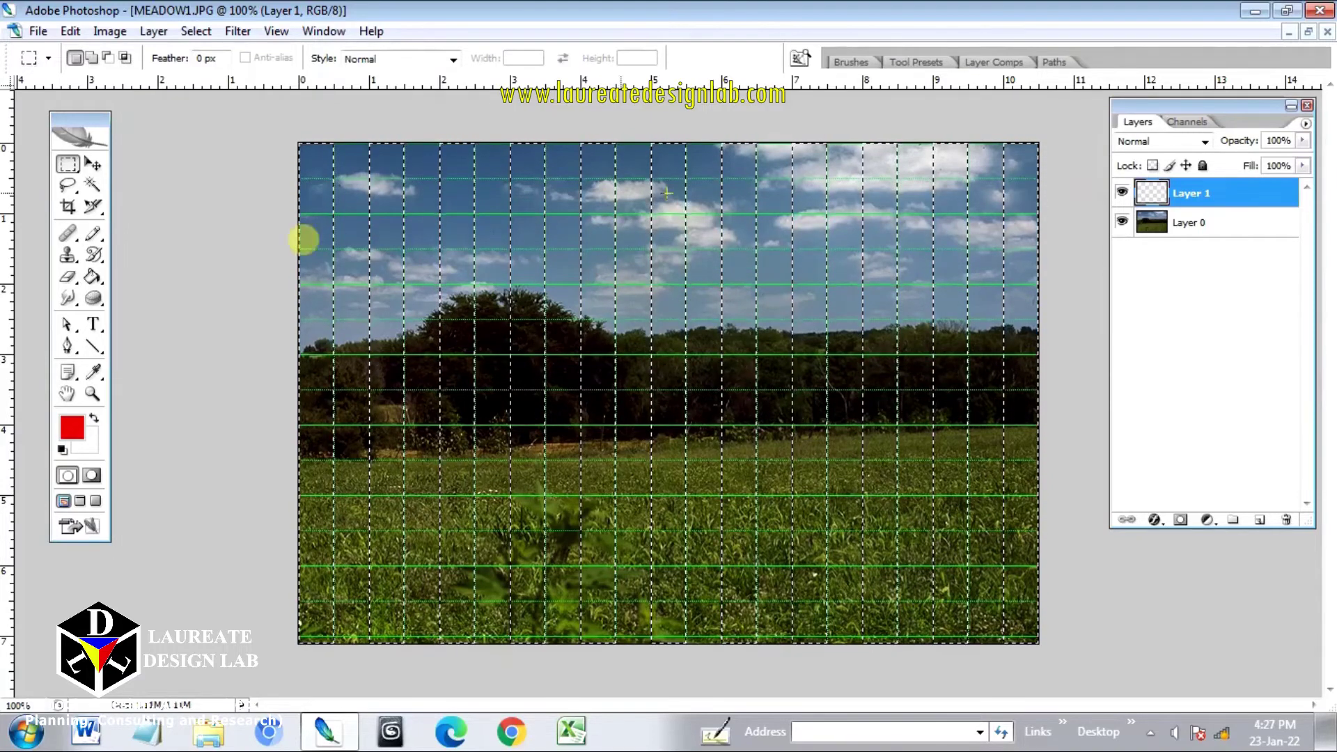
{"action": "left_click", "coordinate": [93, 277]}
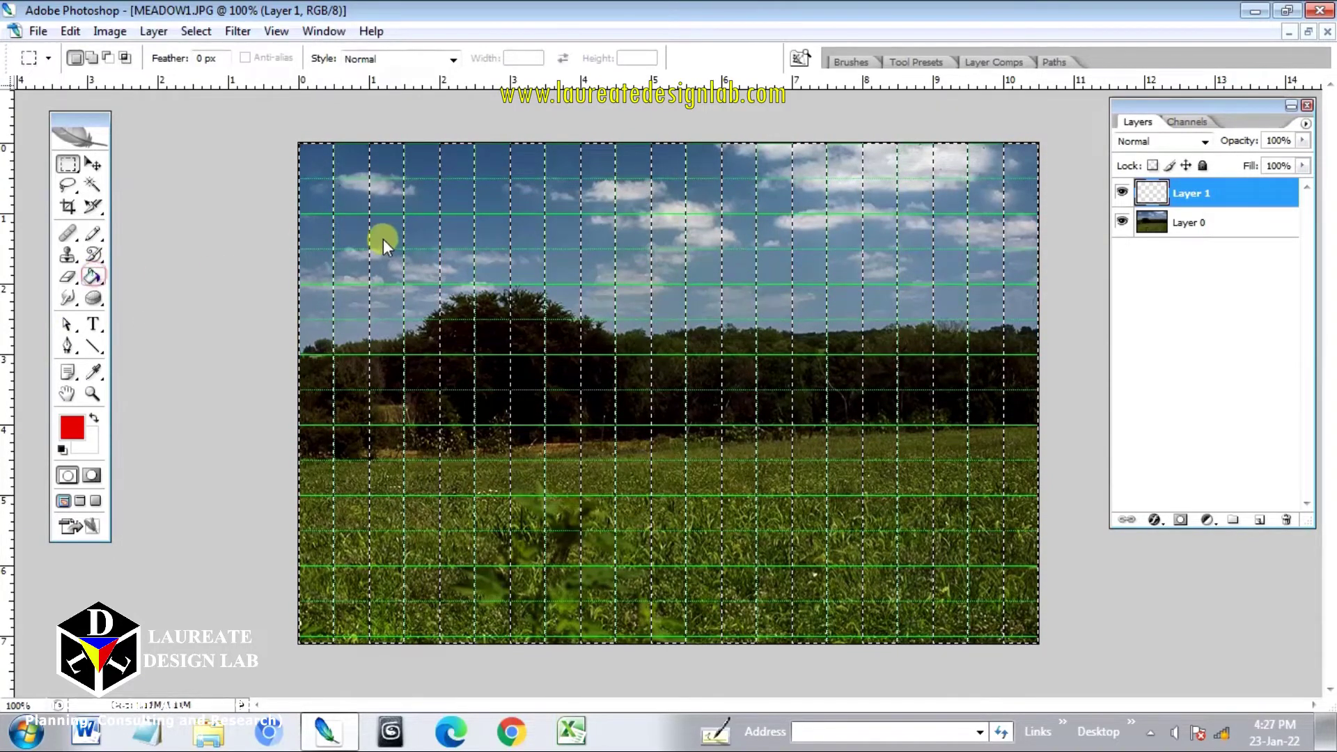
{"action": "left_click", "coordinate": [485, 220]}
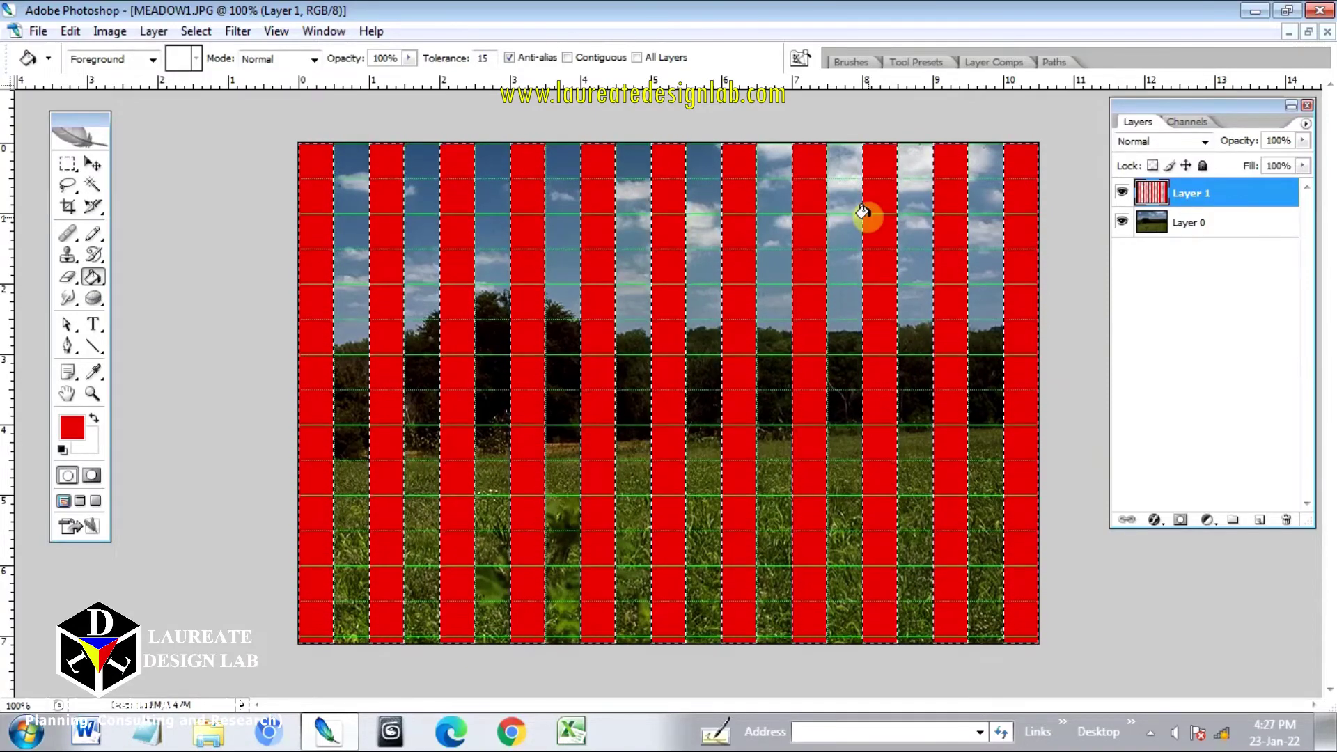
{"action": "left_click", "coordinate": [207, 33]}
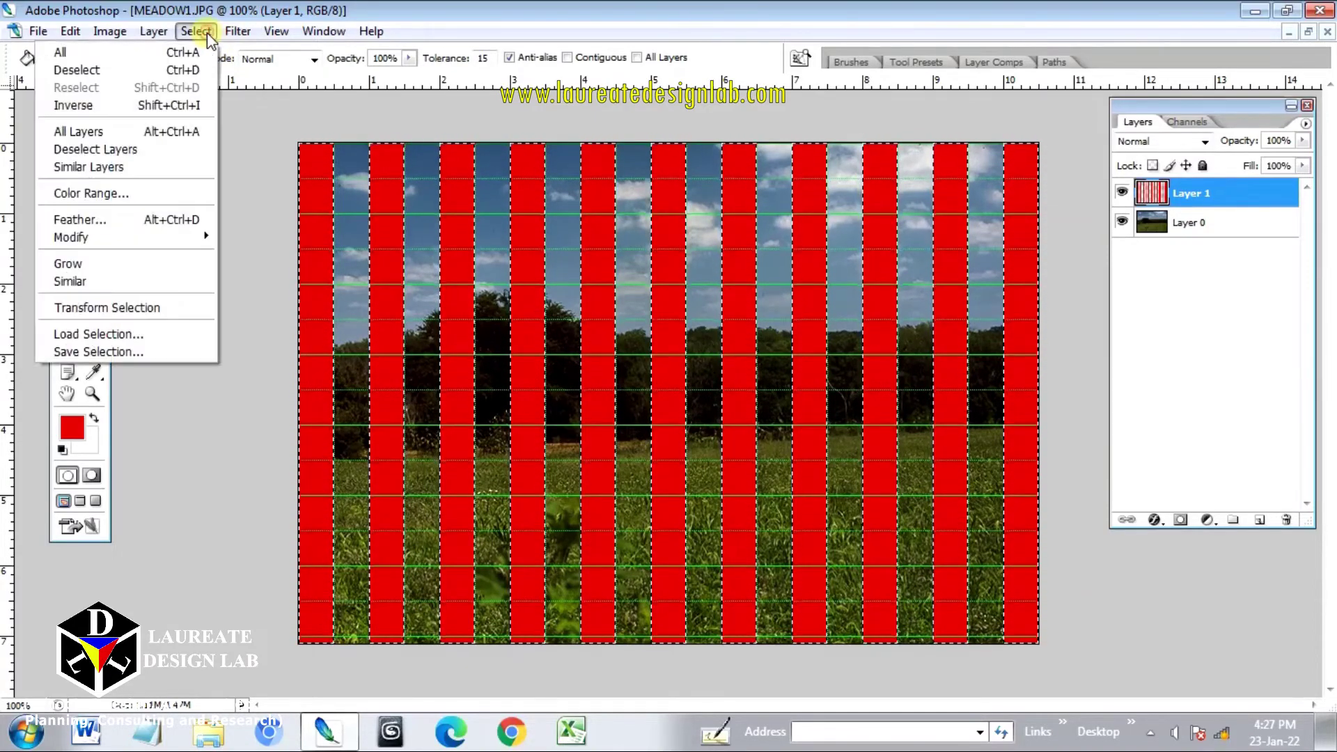
{"action": "left_click", "coordinate": [181, 65]}
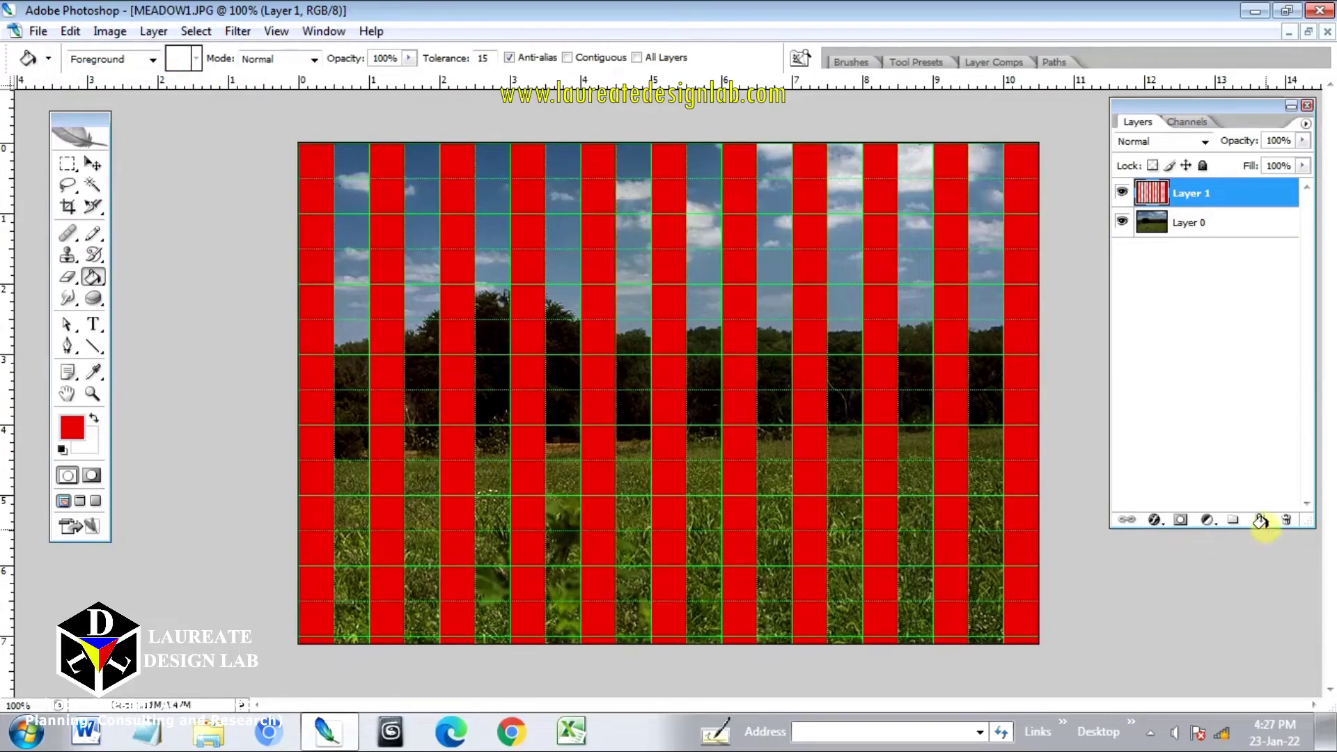
Add Layer 2 and select the top four alternating horizontal rows across the image.
{"action": "left_click", "coordinate": [1261, 520]}
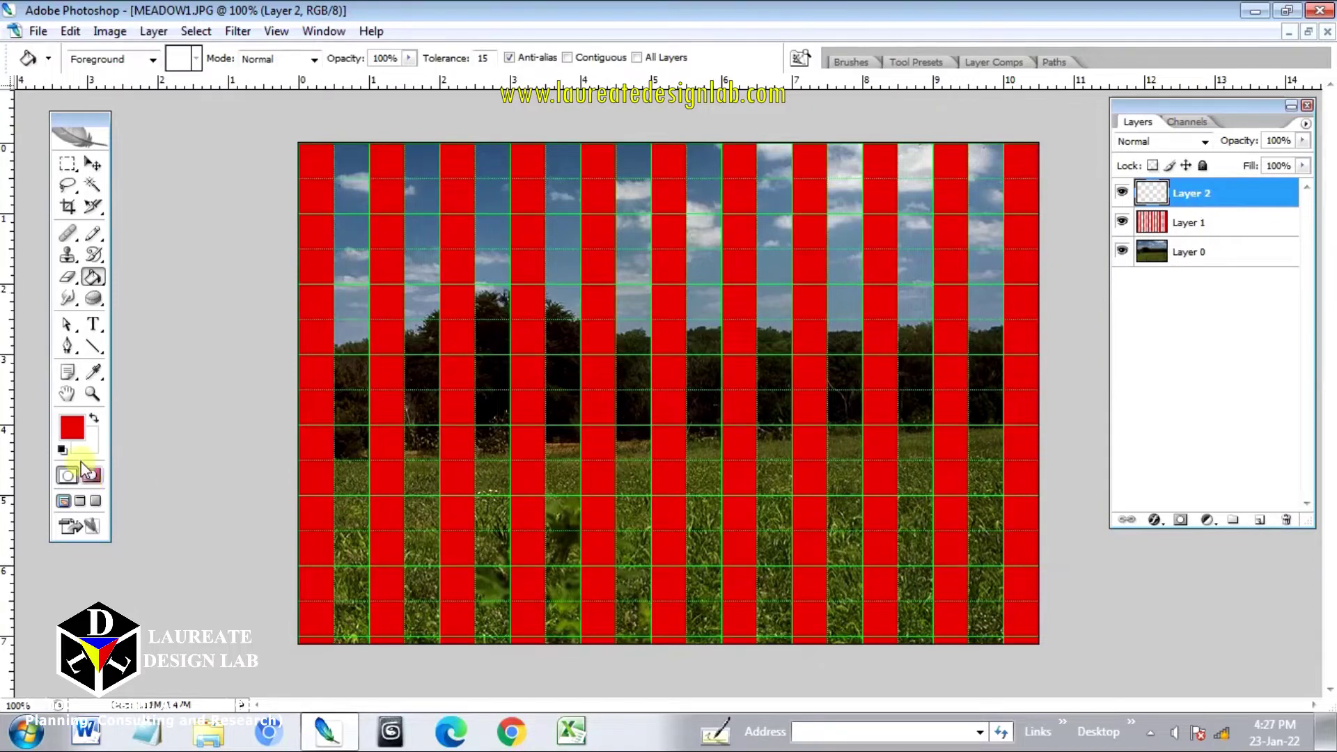
{"action": "left_click", "coordinate": [68, 168]}
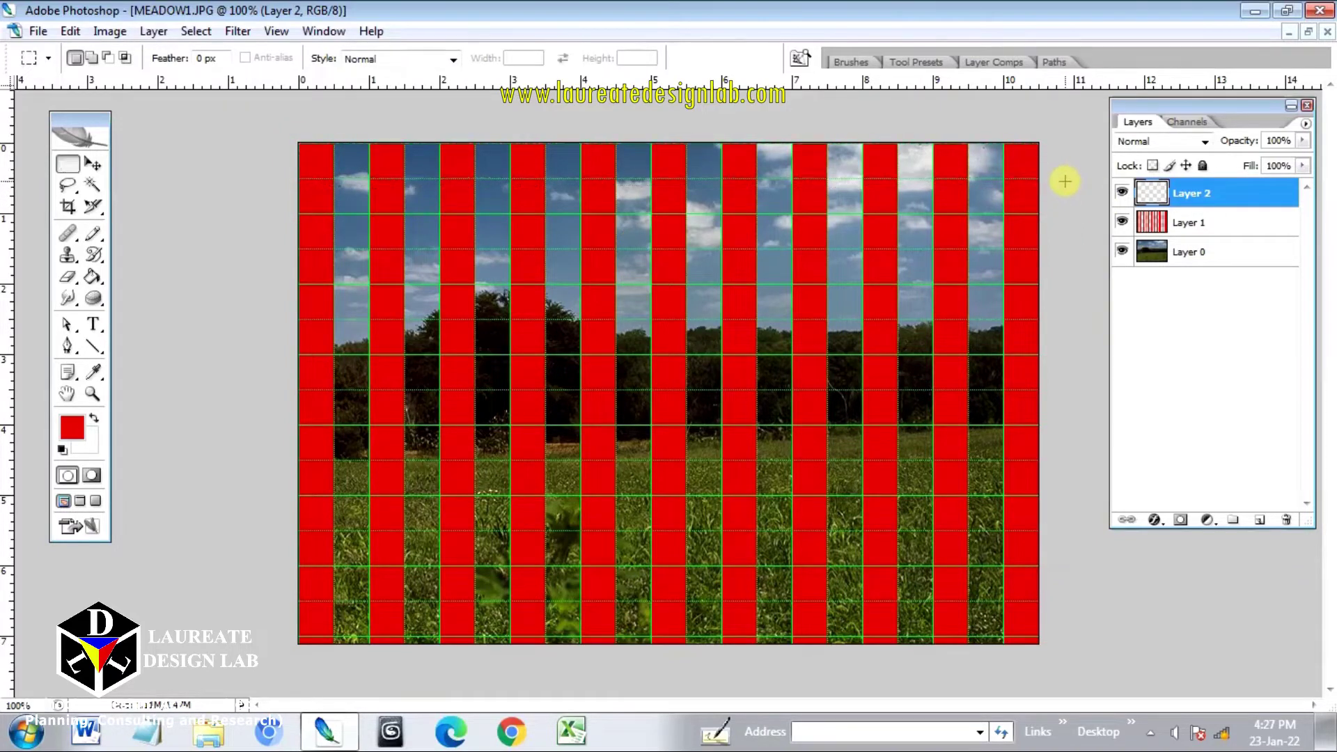
{"action": "left_click_drag", "start_coordinate": [1064, 182], "coordinate": [299, 144]}
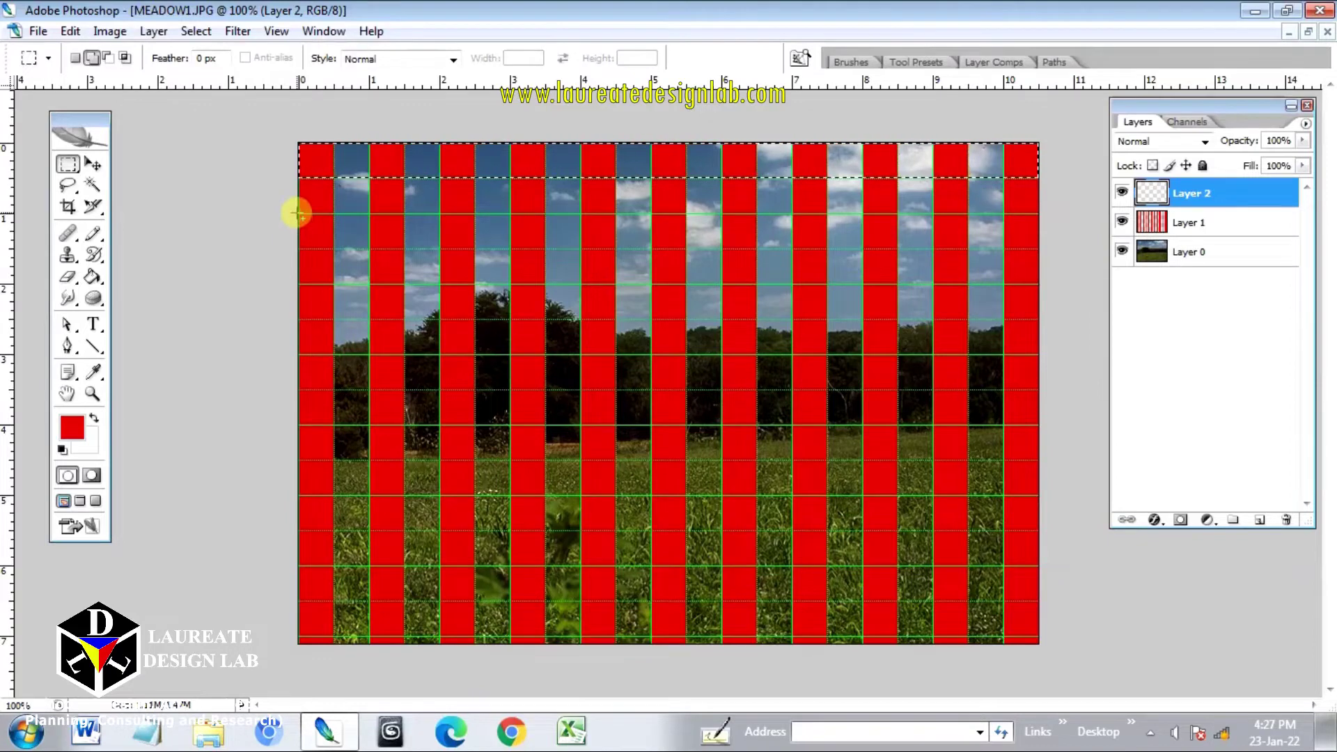
{"action": "left_click_drag", "start_coordinate": [297, 214], "coordinate": [669, 286]}
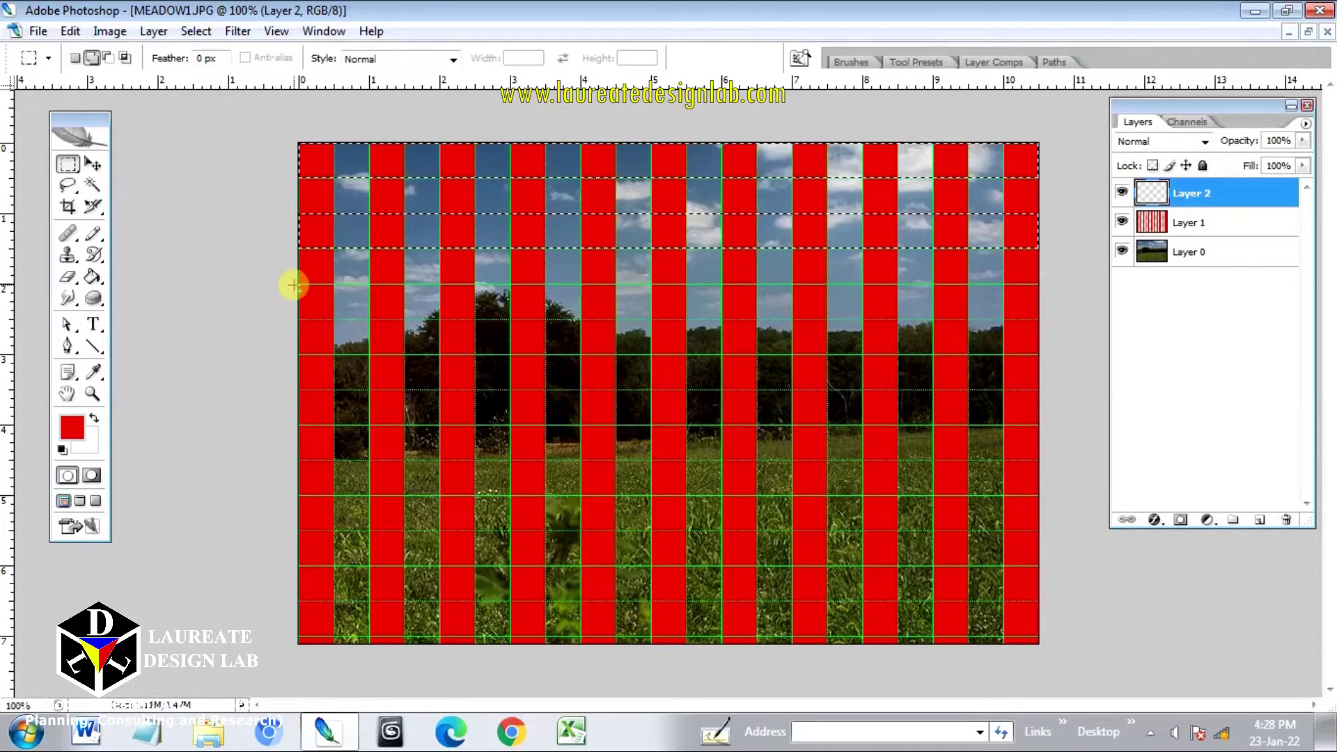
{"action": "left_click_drag", "start_coordinate": [300, 284], "coordinate": [897, 370]}
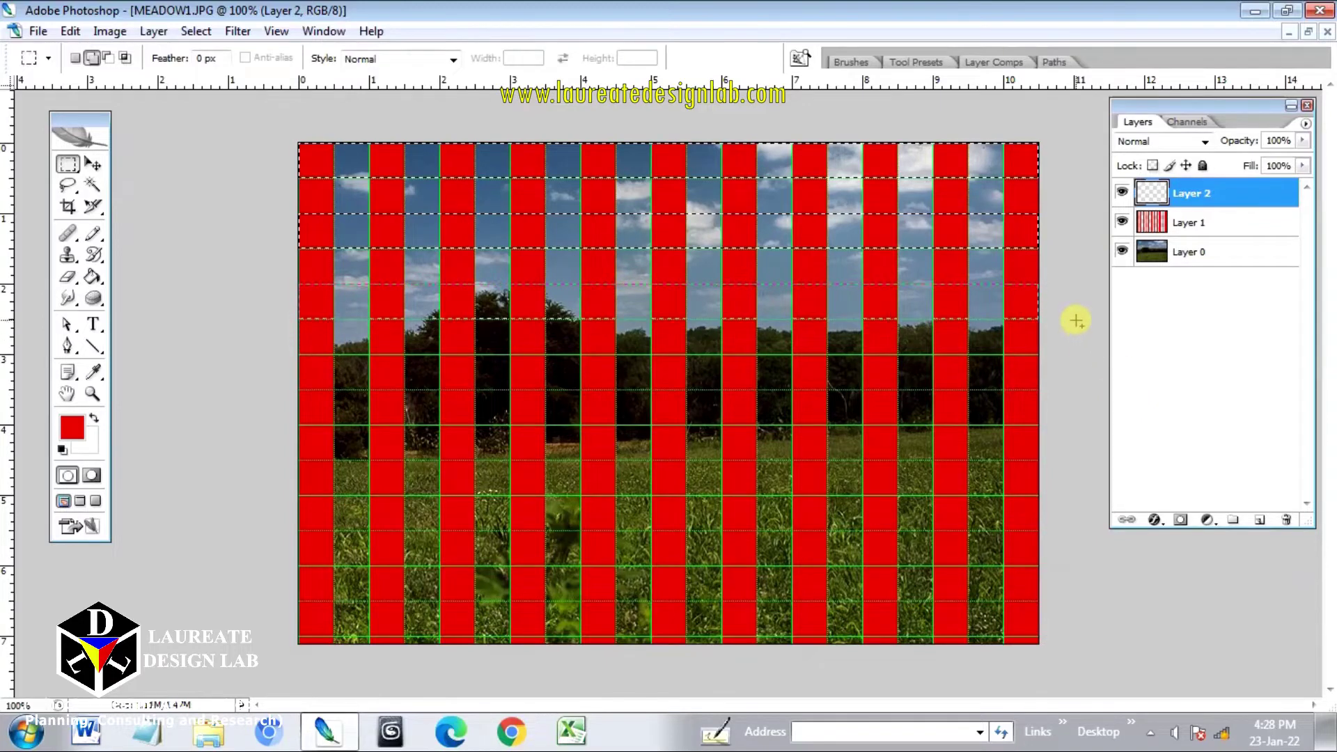
{"action": "mouse_move", "coordinate": [293, 353]}
{"action": "left_mouse_down"}
{"action": "mouse_move", "coordinate": [714, 425]}
{"action": "mouse_move", "coordinate": [1043, 395]}
{"action": "left_mouse_up"}
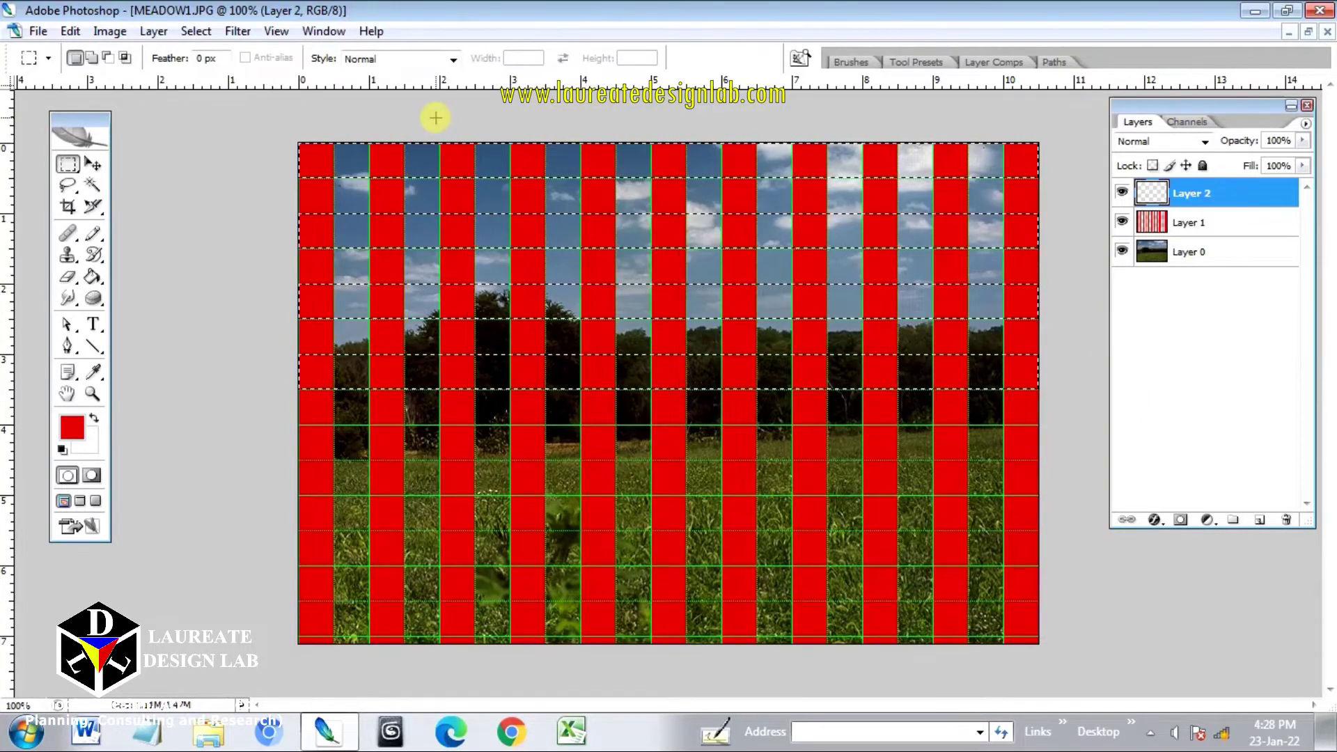
{"action": "left_click", "coordinate": [276, 31]}
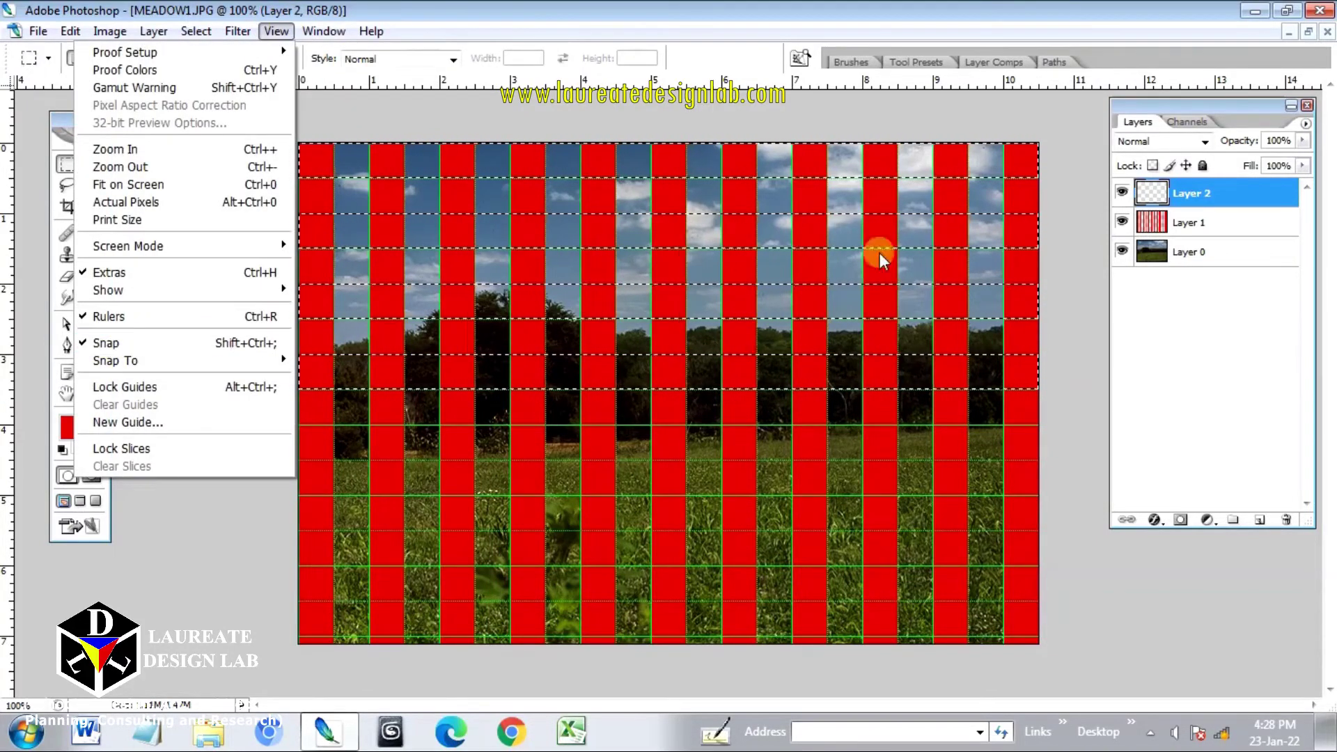
{"action": "left_click", "coordinate": [1076, 376]}
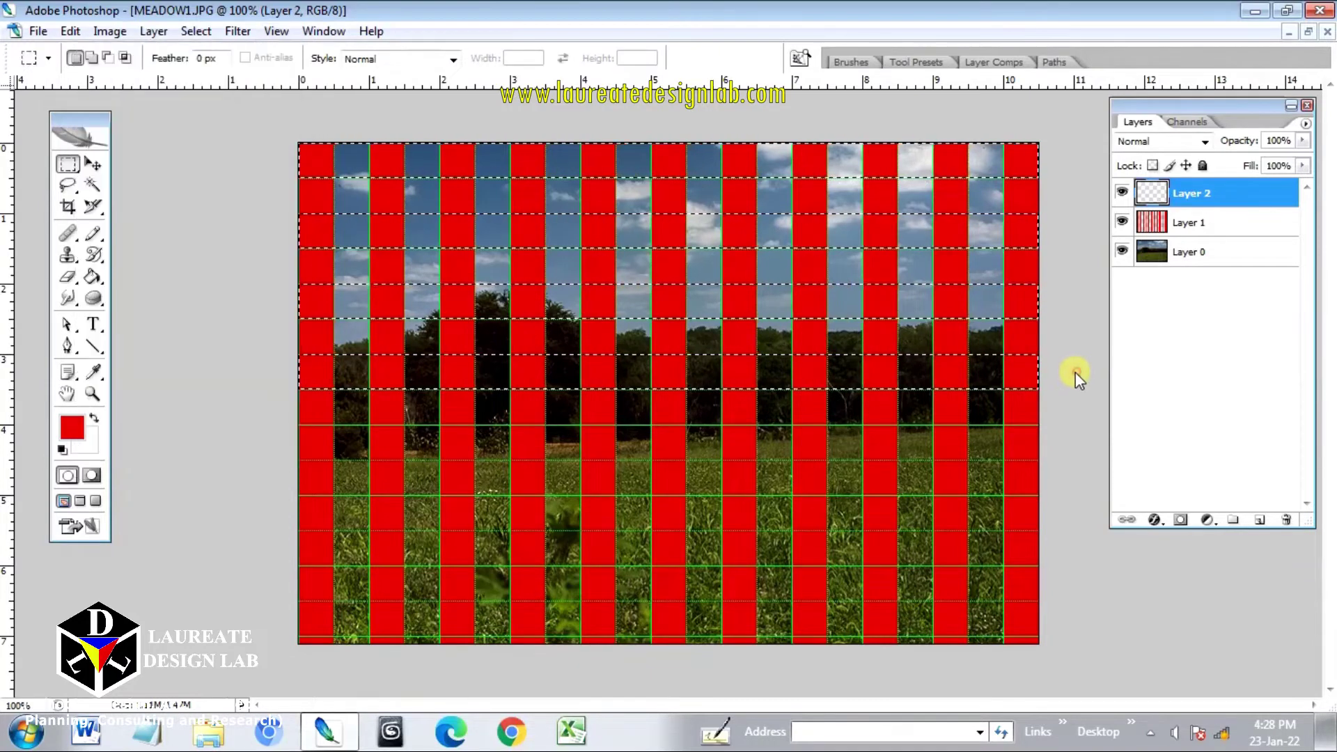
Add the remaining alternate rows down to the bottom, fill them red, and deselect.
{"action": "left_click_drag", "start_coordinate": [299, 425], "coordinate": [1036, 461]}
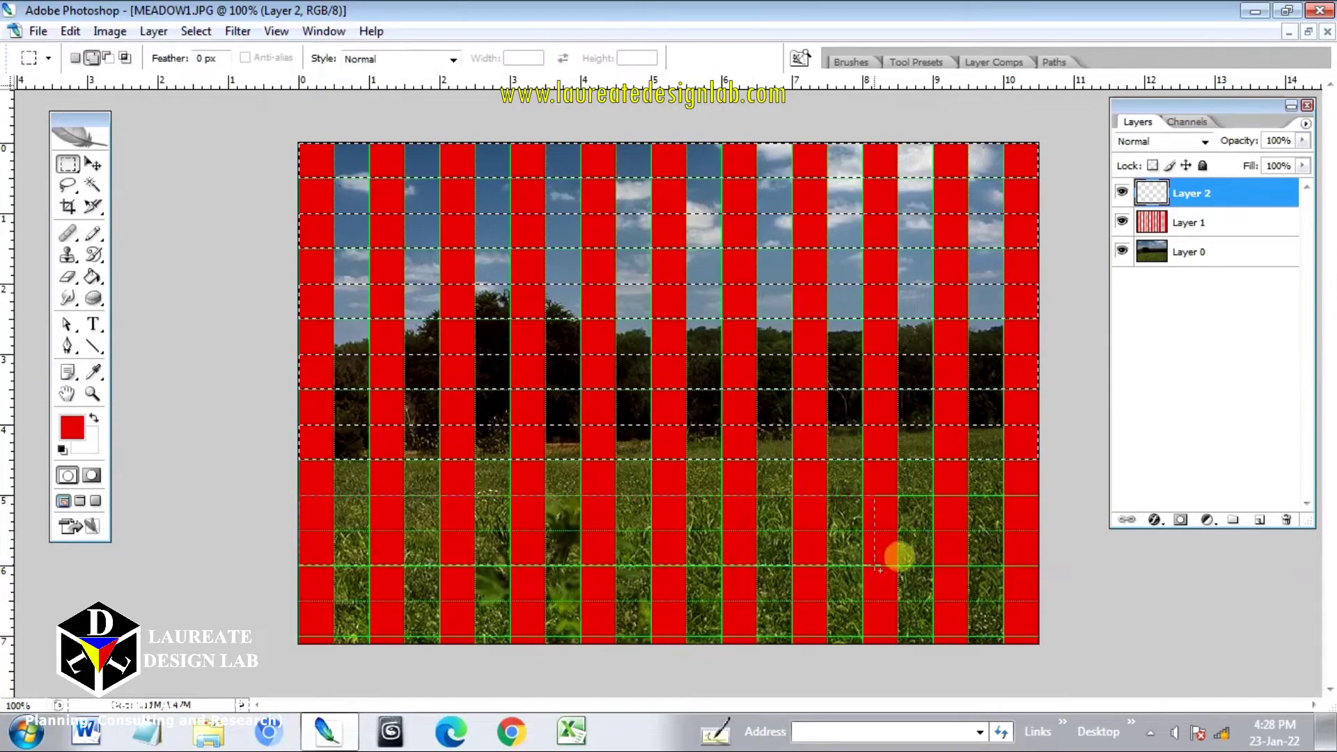
{"action": "left_click_drag", "start_coordinate": [1019, 533], "coordinate": [1035, 531]}
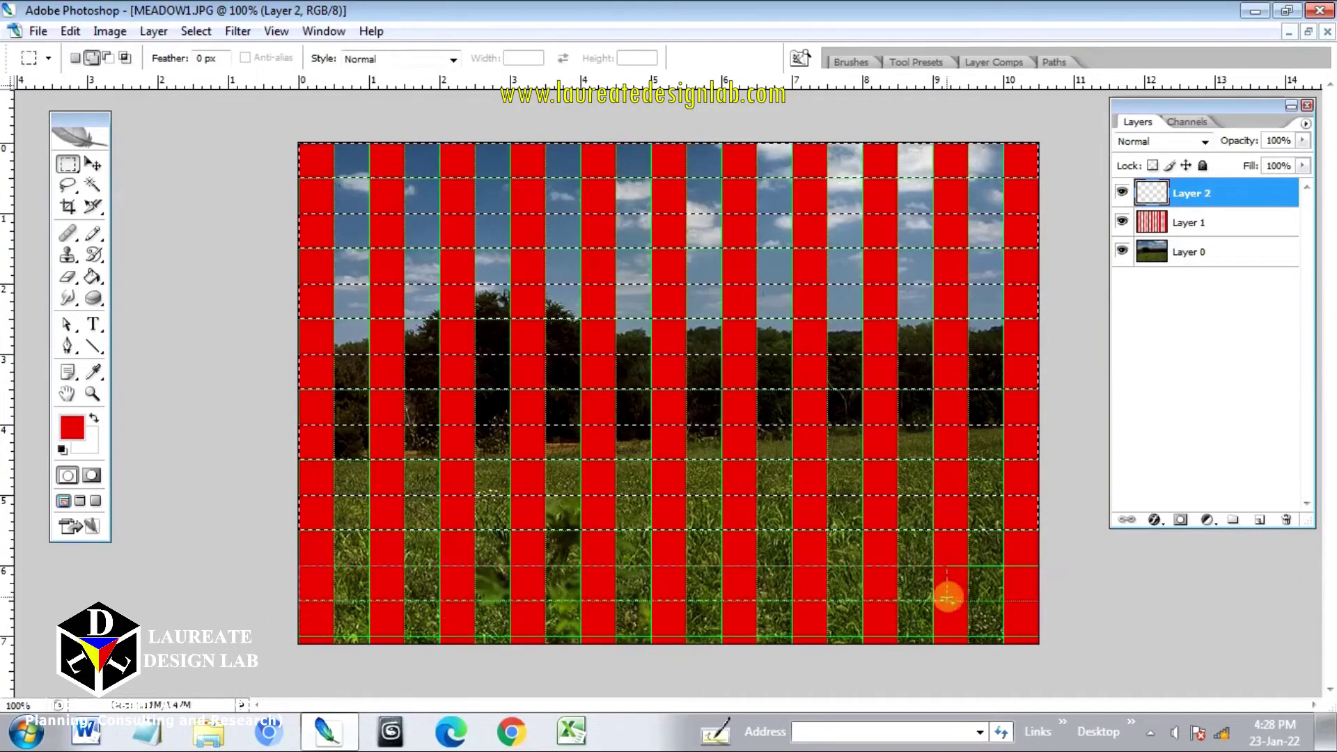
{"action": "left_click_drag", "start_coordinate": [947, 597], "coordinate": [1031, 606]}
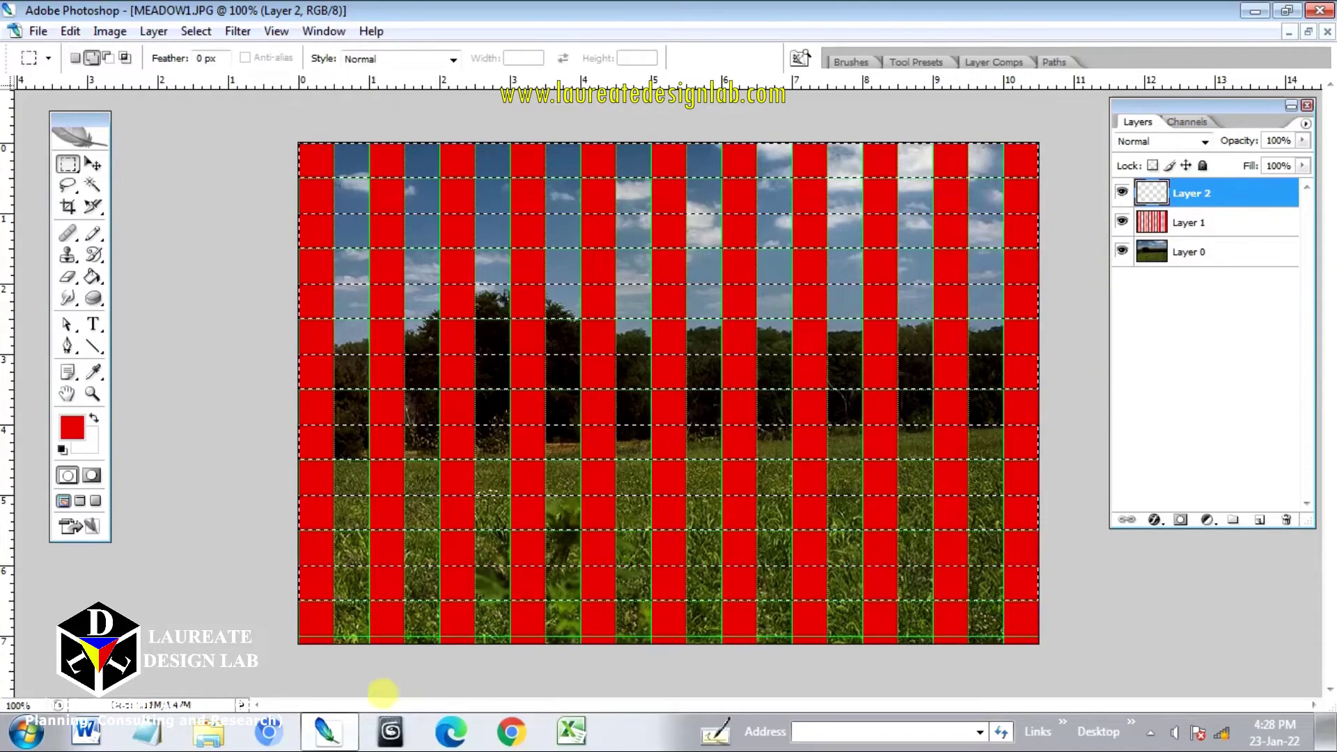
{"action": "left_click_drag", "start_coordinate": [298, 636], "coordinate": [1020, 669]}
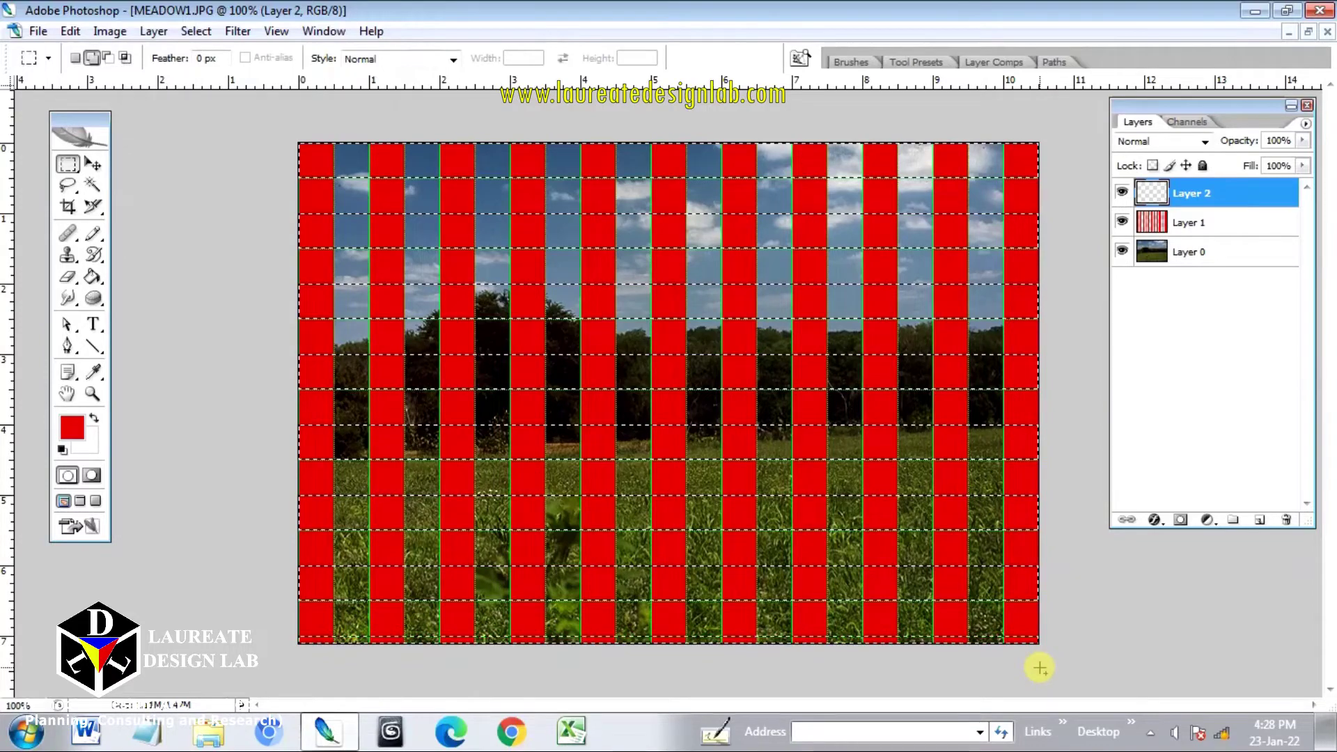
{"action": "left_click", "coordinate": [92, 277]}
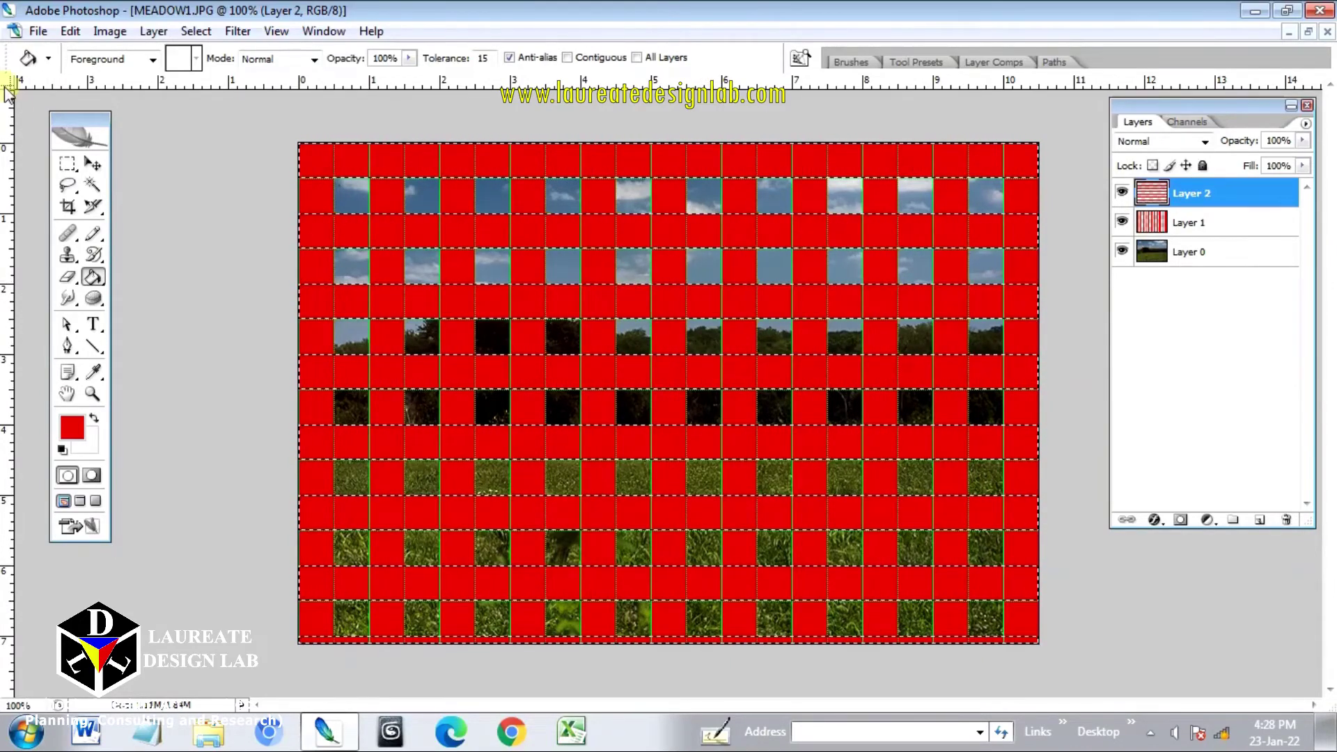
{"action": "left_click", "coordinate": [192, 35]}
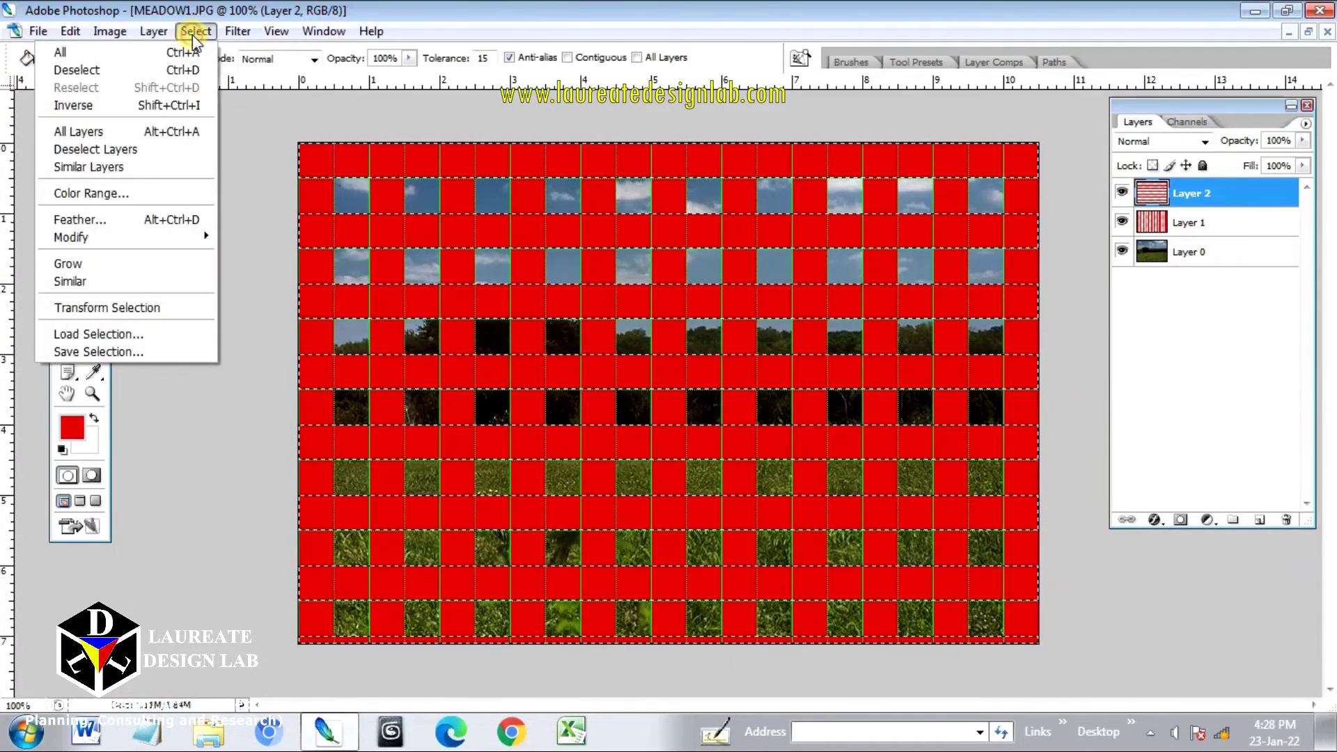
{"action": "left_click", "coordinate": [179, 70]}
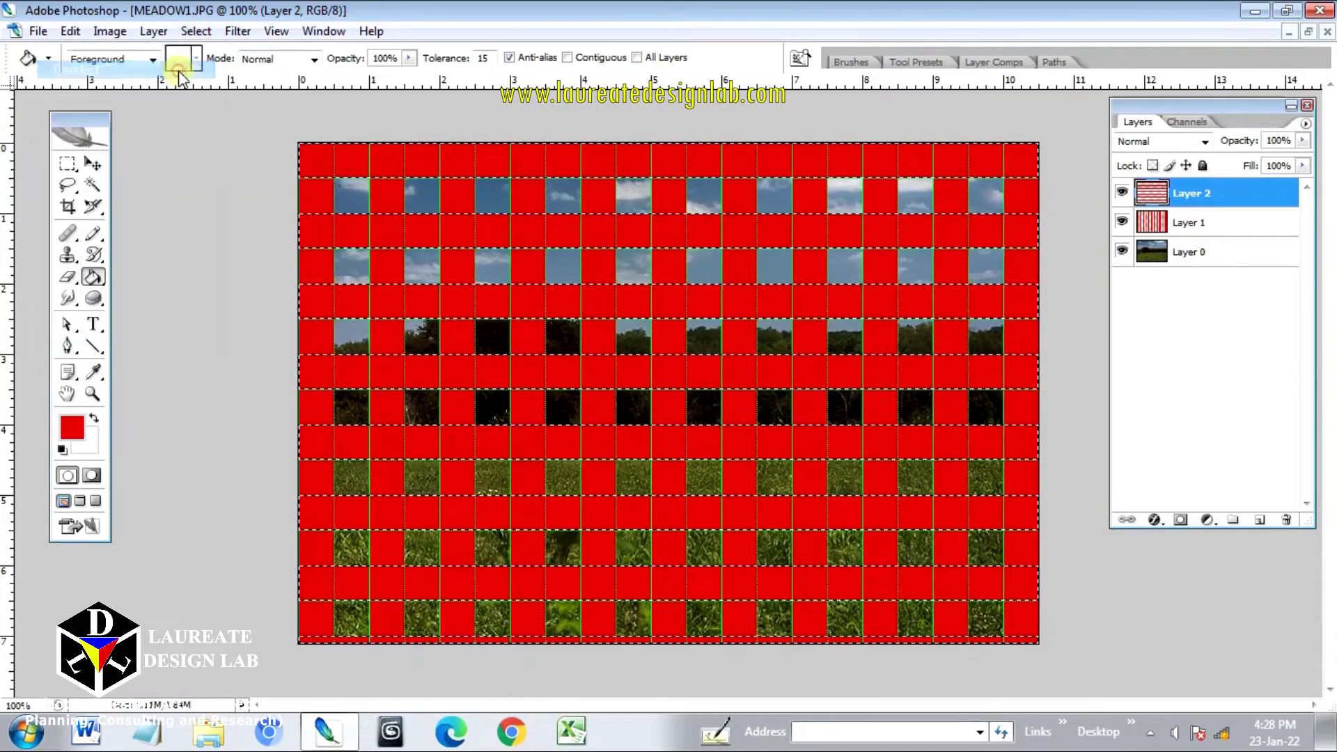
{"action": "left_click", "coordinate": [1215, 223]}
Give Layer 1 a Drop Shadow with 7 px distance plus Bevel and Emboss.
{"action": "left_click", "coordinate": [1156, 520]}
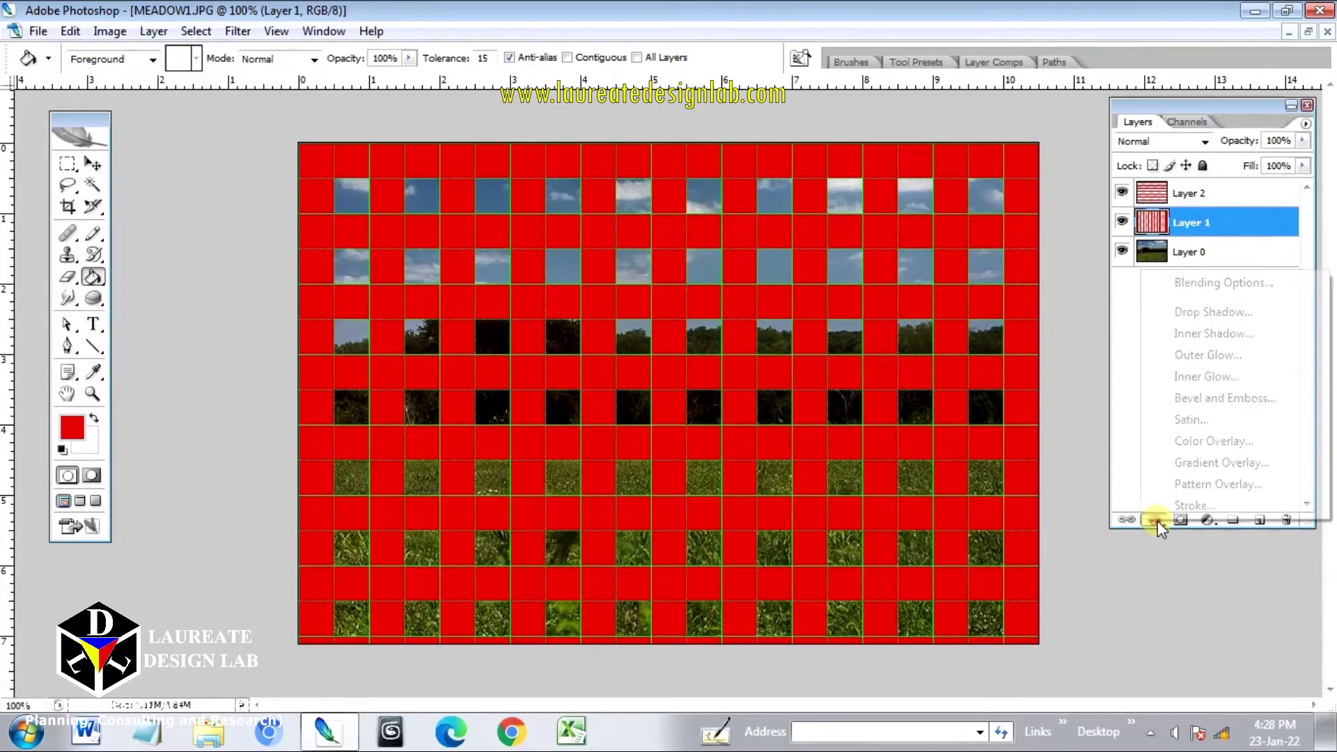
{"action": "left_click", "coordinate": [1215, 311]}
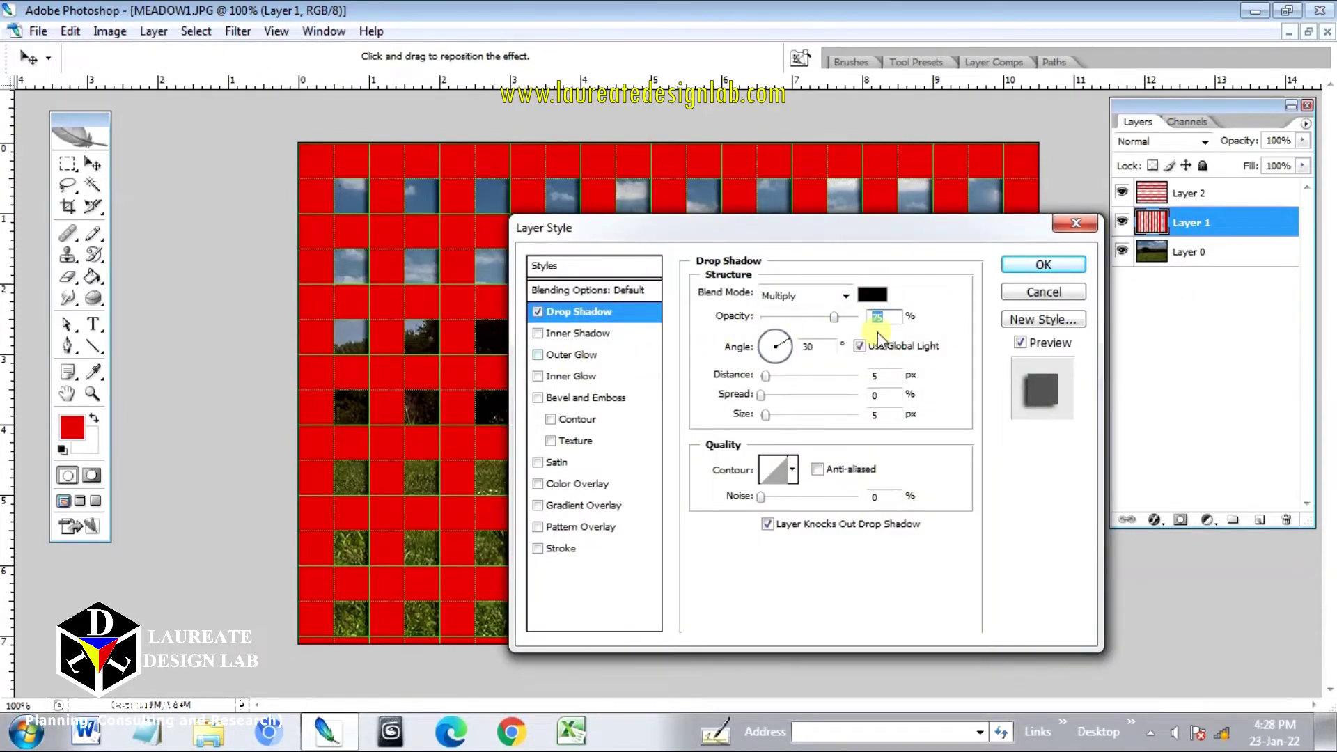
{"action": "double_click", "coordinate": [881, 376]}
{"action": "type", "text": "7"}
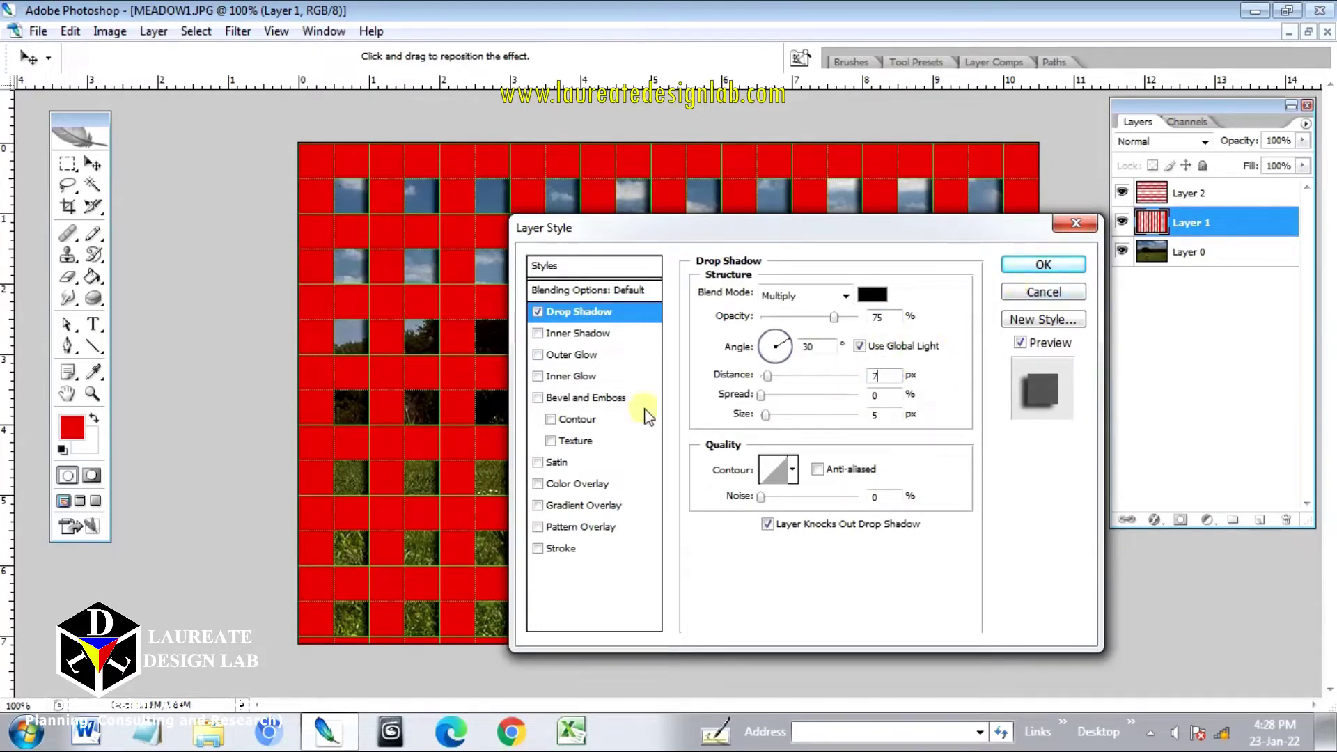
{"action": "left_click", "coordinate": [538, 398]}
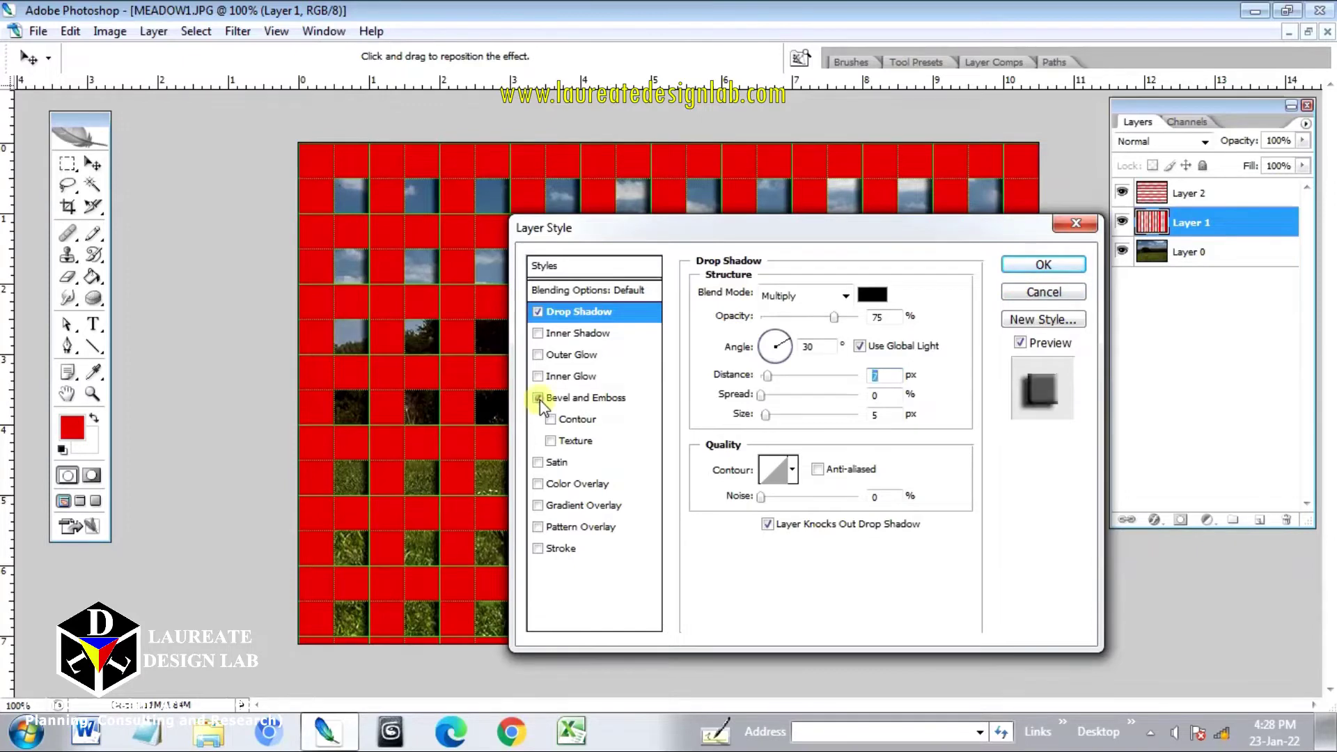
{"action": "left_click", "coordinate": [588, 398]}
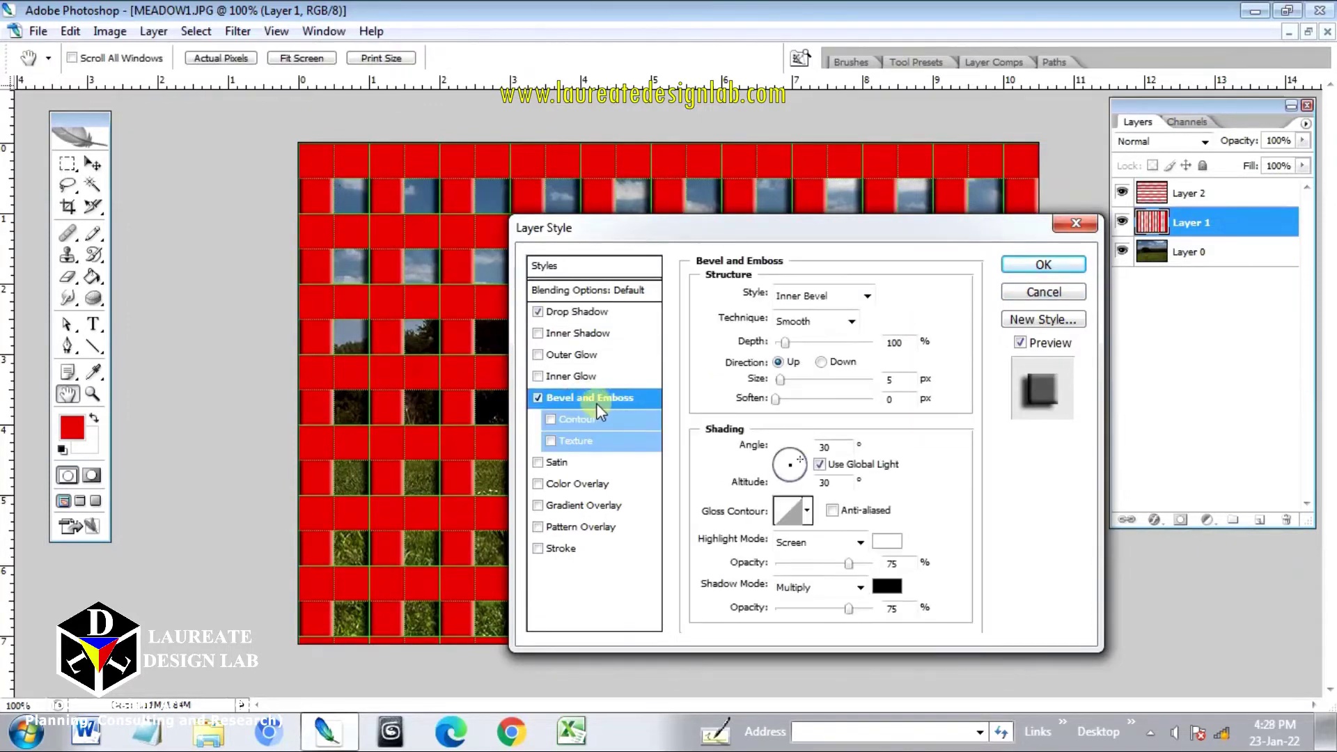
{"action": "left_click", "coordinate": [1043, 264]}
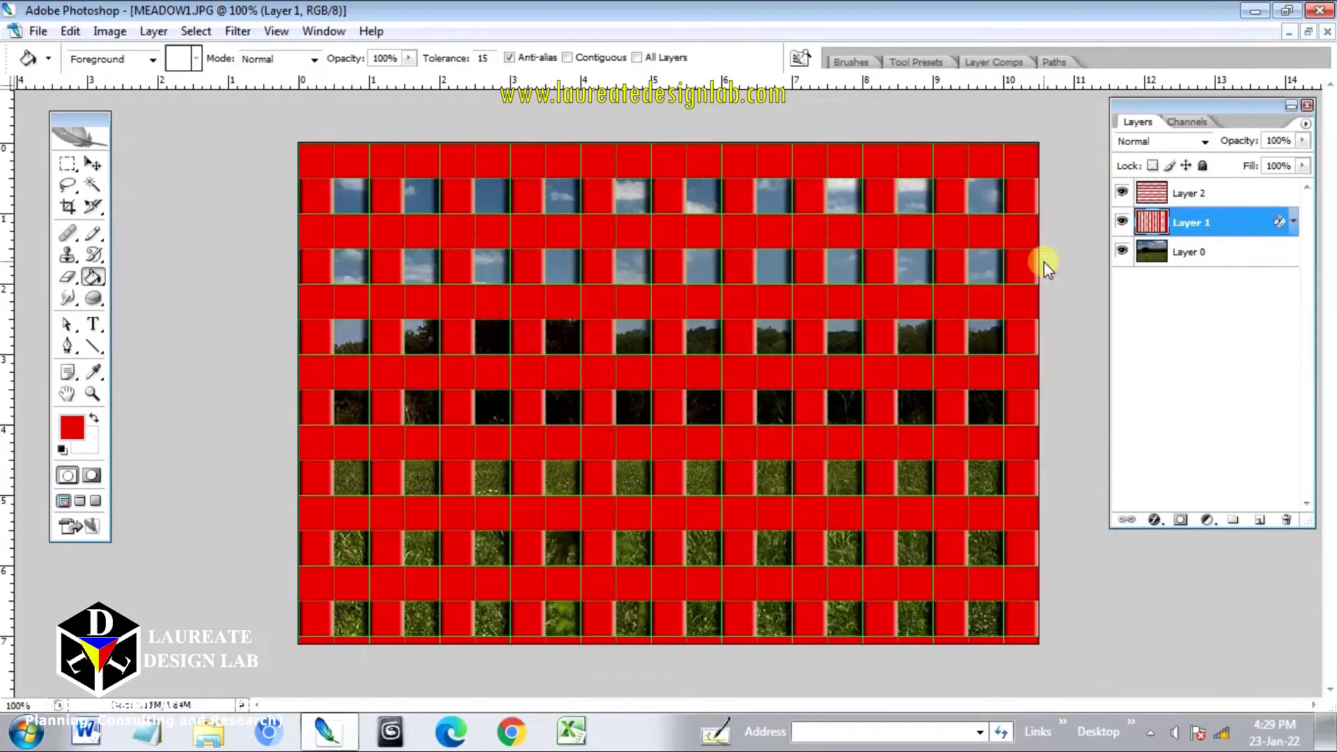
Copy Layer 1's shadow and bevel layer style onto Layer 2.
{"action": "right_click", "coordinate": [1274, 226]}
{"action": "left_click", "coordinate": [1186, 555]}
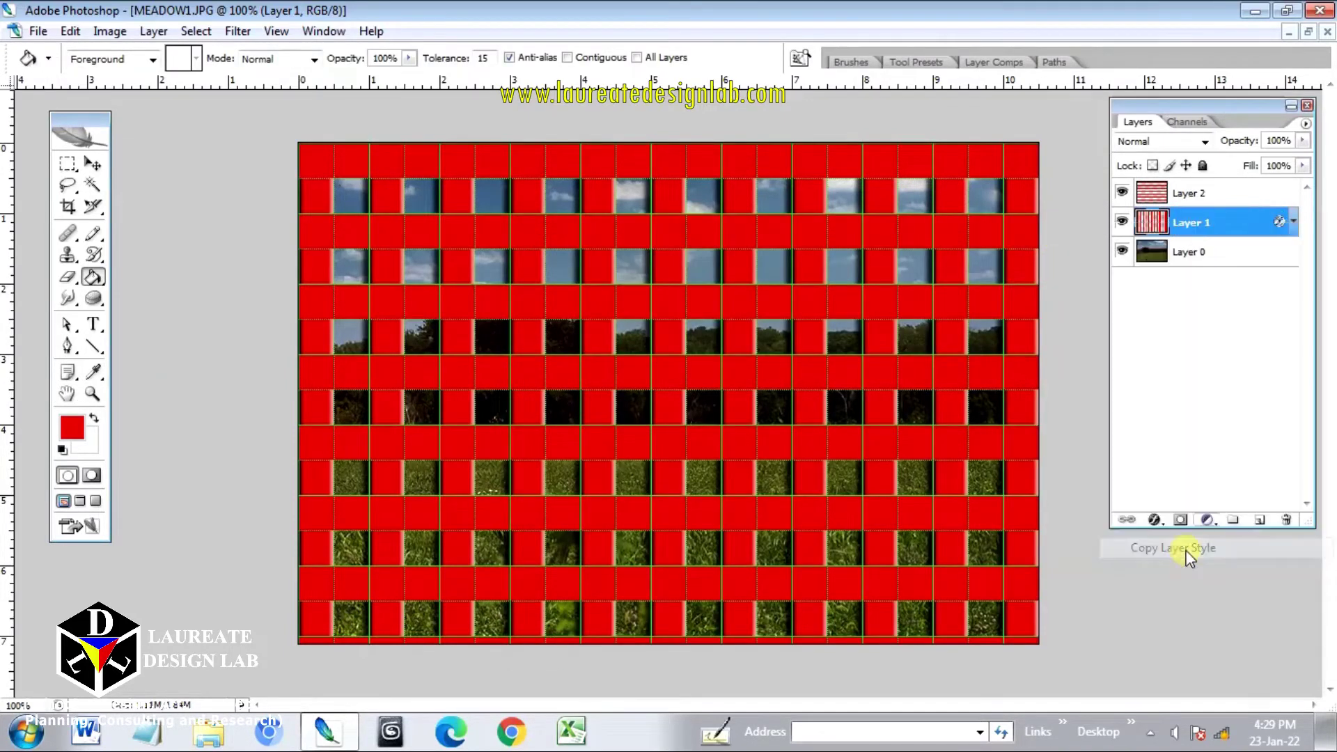
{"action": "left_click", "coordinate": [1231, 198]}
{"action": "right_click", "coordinate": [1230, 197]}
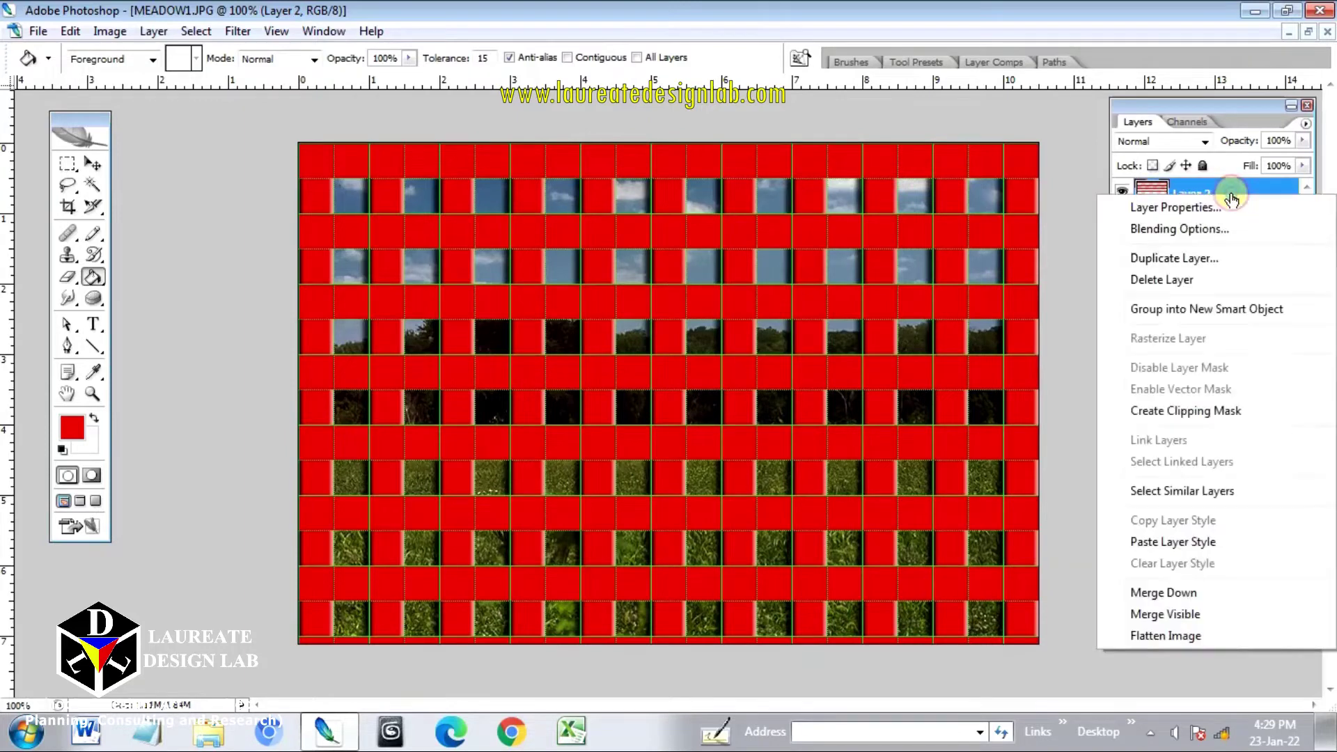
{"action": "left_click", "coordinate": [1205, 543]}
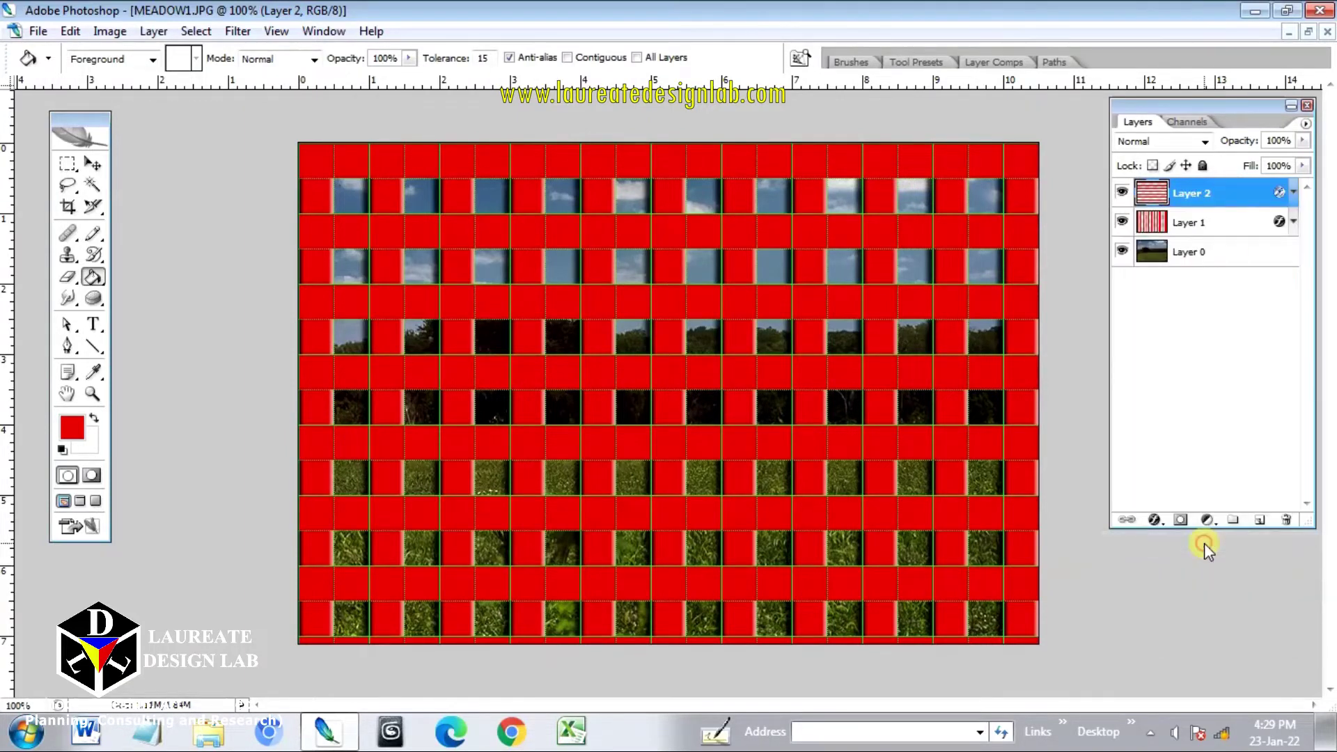
Set the opacity of both Layer 2 and Layer 1 to 50%.
{"action": "left_click", "coordinate": [1293, 141]}
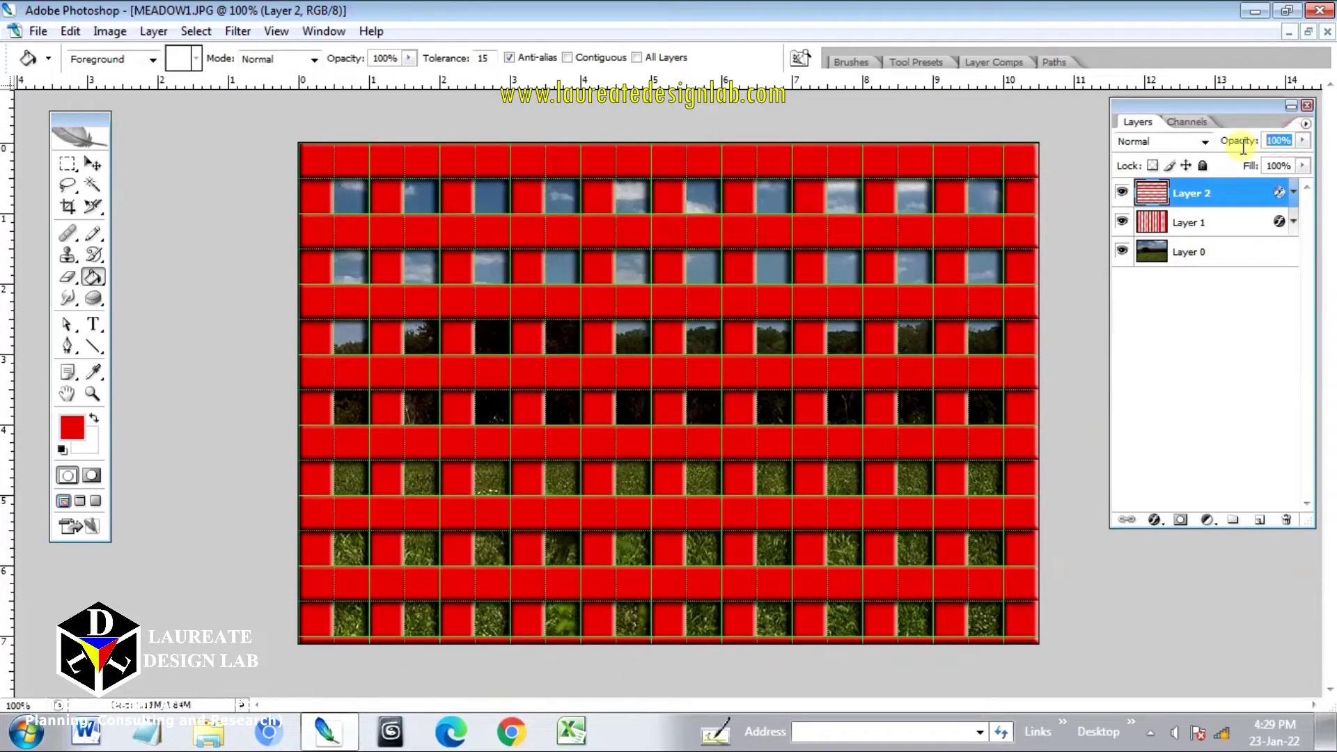
{"action": "type", "text": "50"}
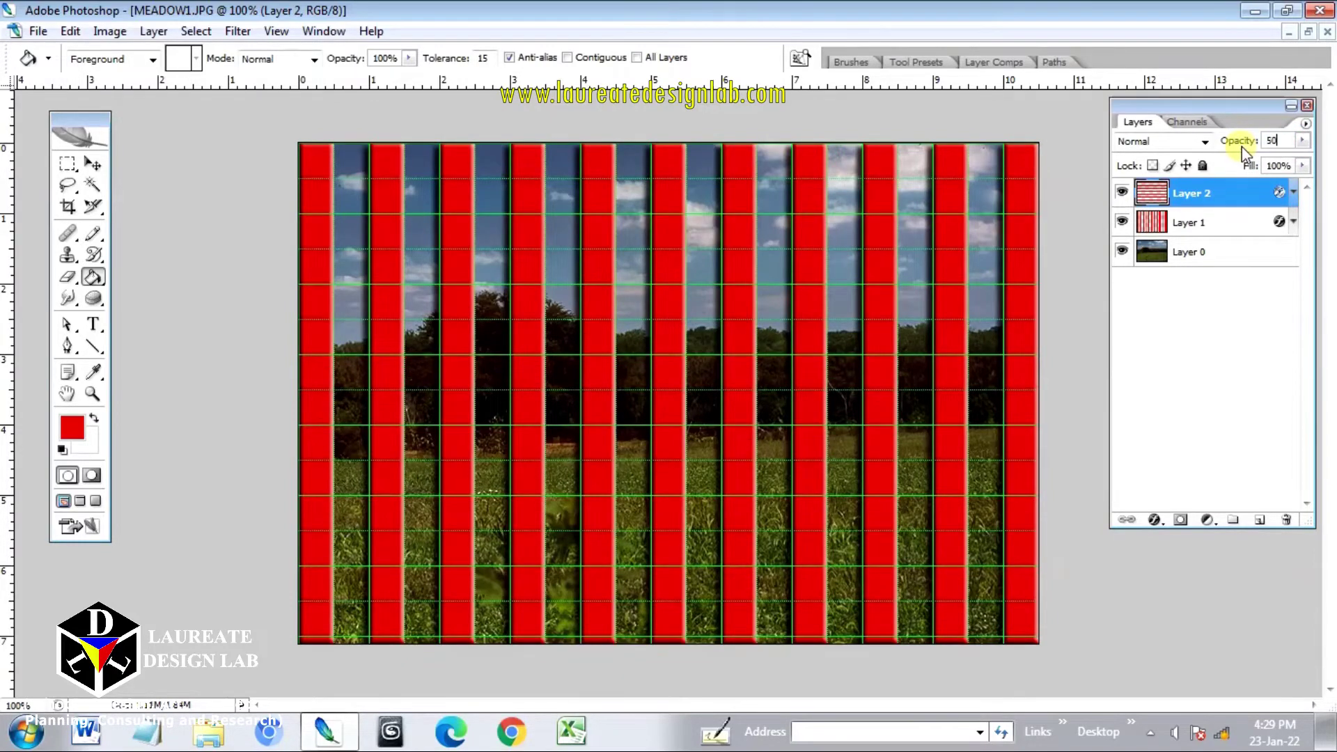
{"action": "key", "text": "Return"}
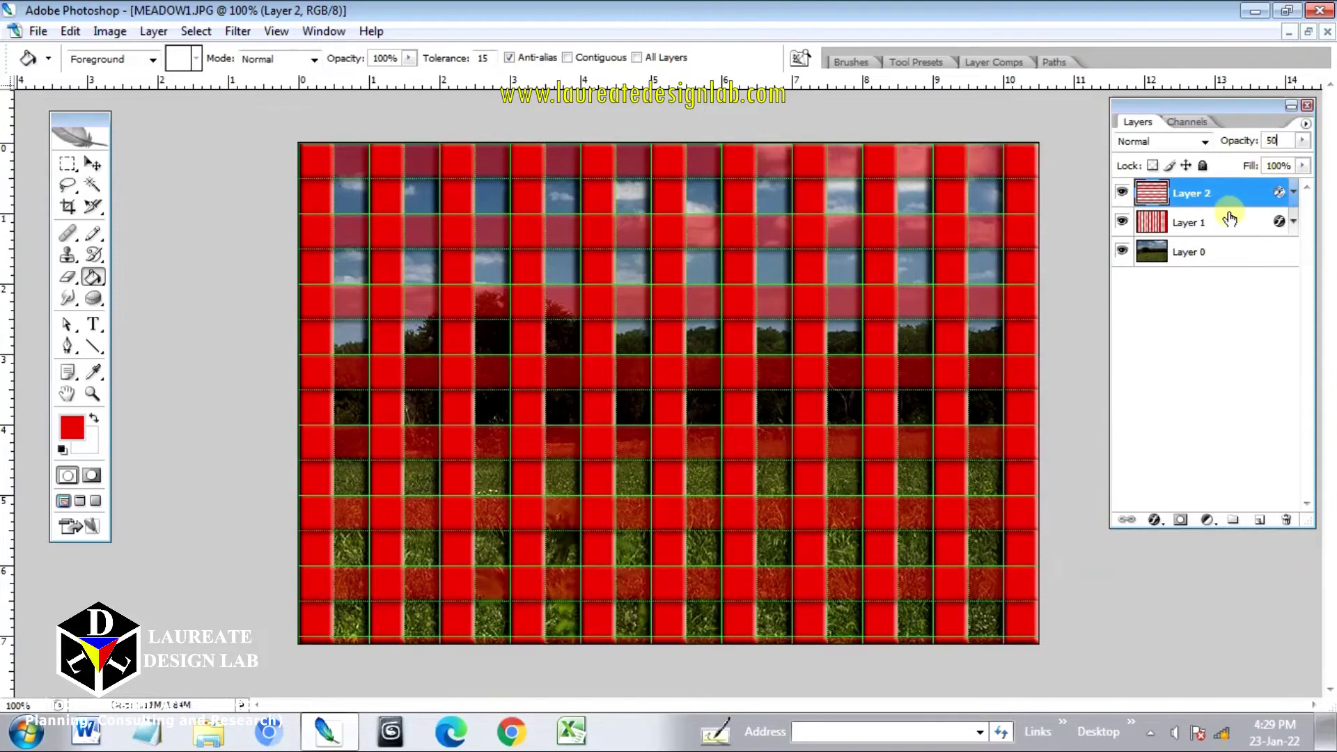
{"action": "left_click", "coordinate": [1229, 219]}
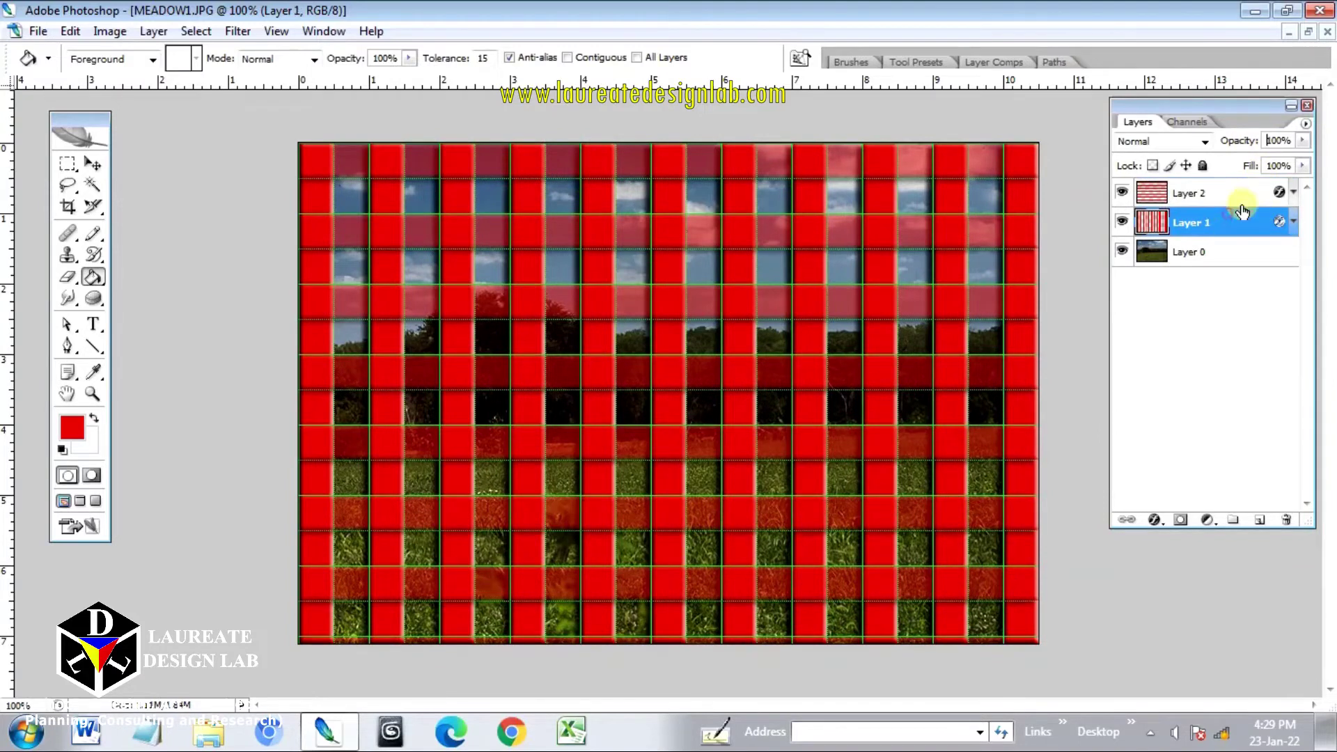
{"action": "left_click", "coordinate": [1292, 141]}
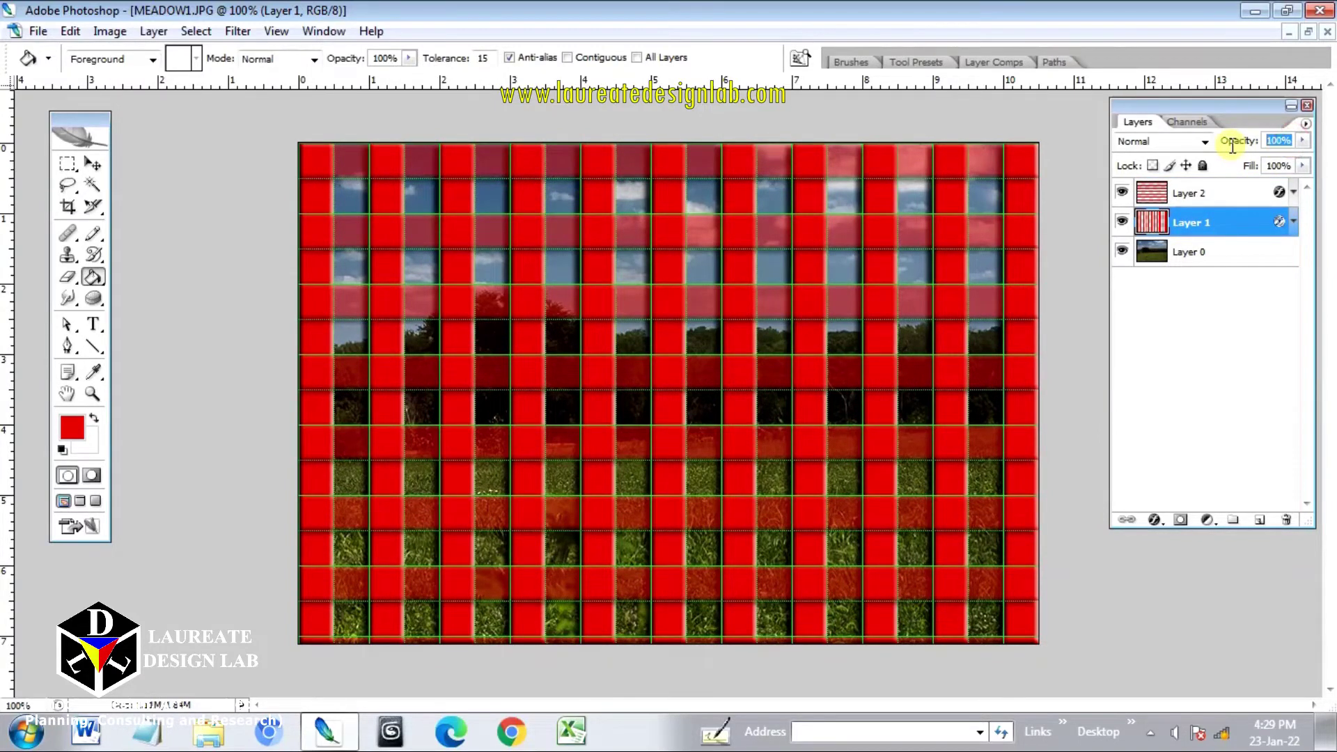
{"action": "type", "text": "50"}
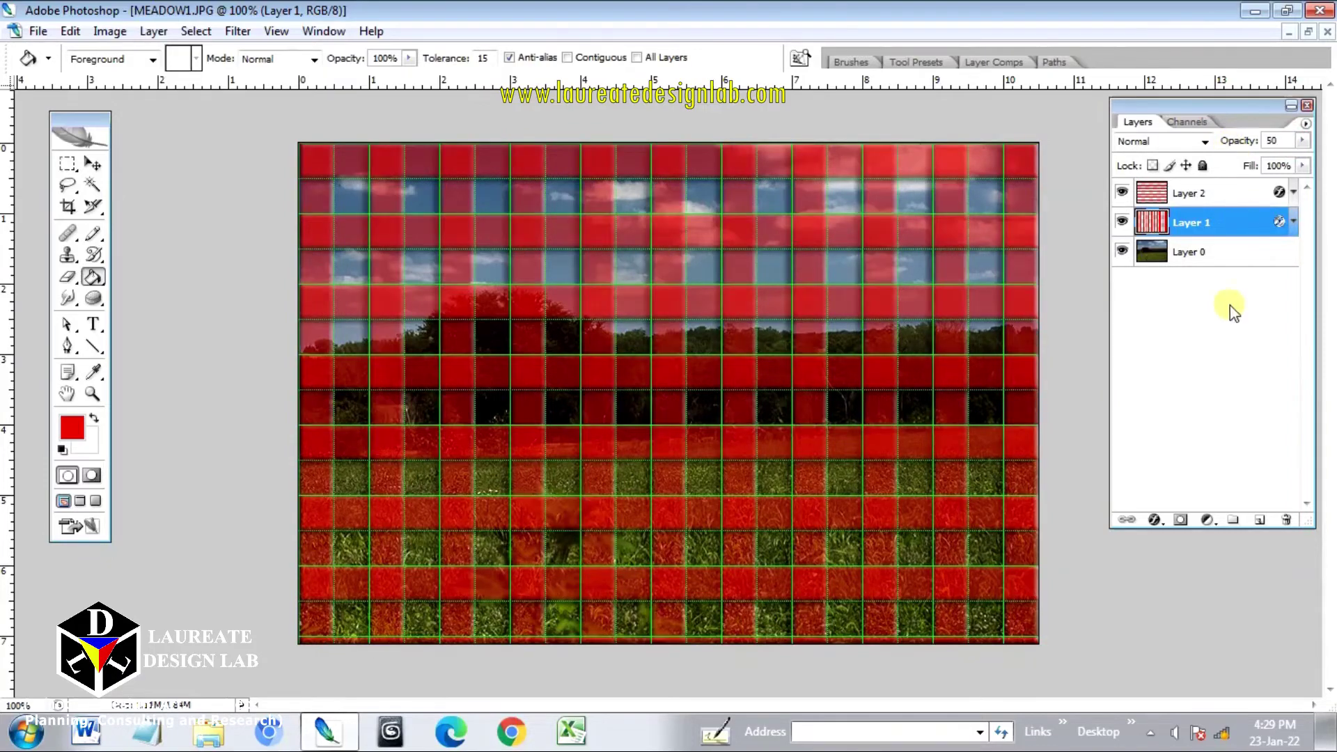
{"action": "left_click", "coordinate": [1217, 188]}
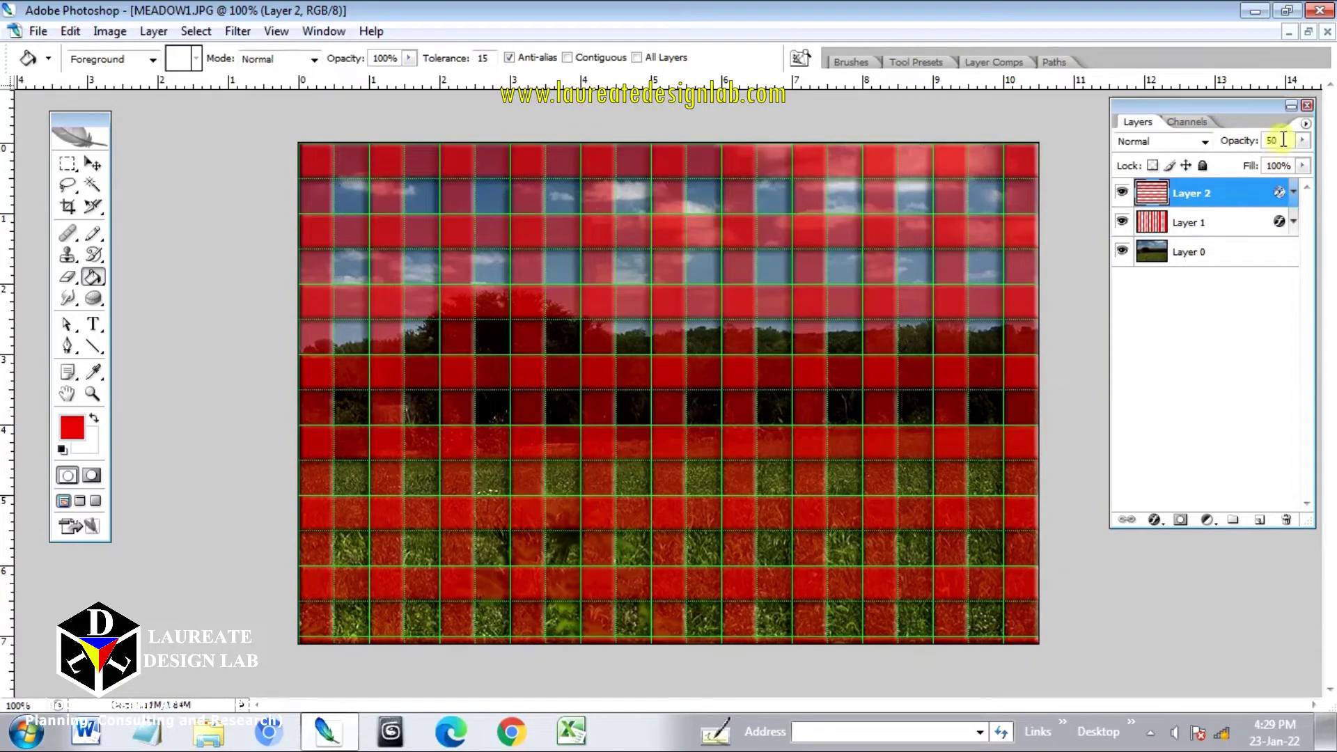
{"action": "left_click", "coordinate": [1237, 222]}
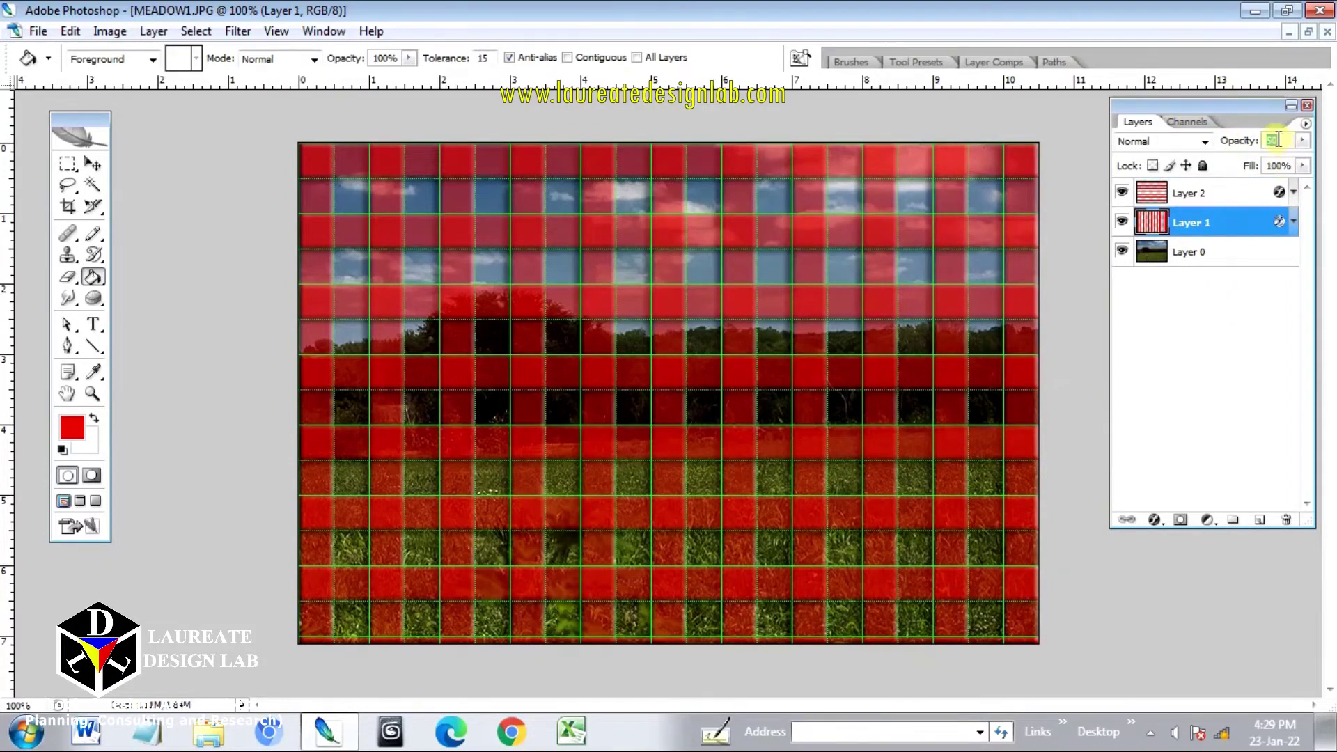
{"action": "left_click", "coordinate": [1229, 224]}
Toggle the meadow layer's visibility to check the stripes, then select Layer 2.
{"action": "left_click", "coordinate": [1209, 251]}
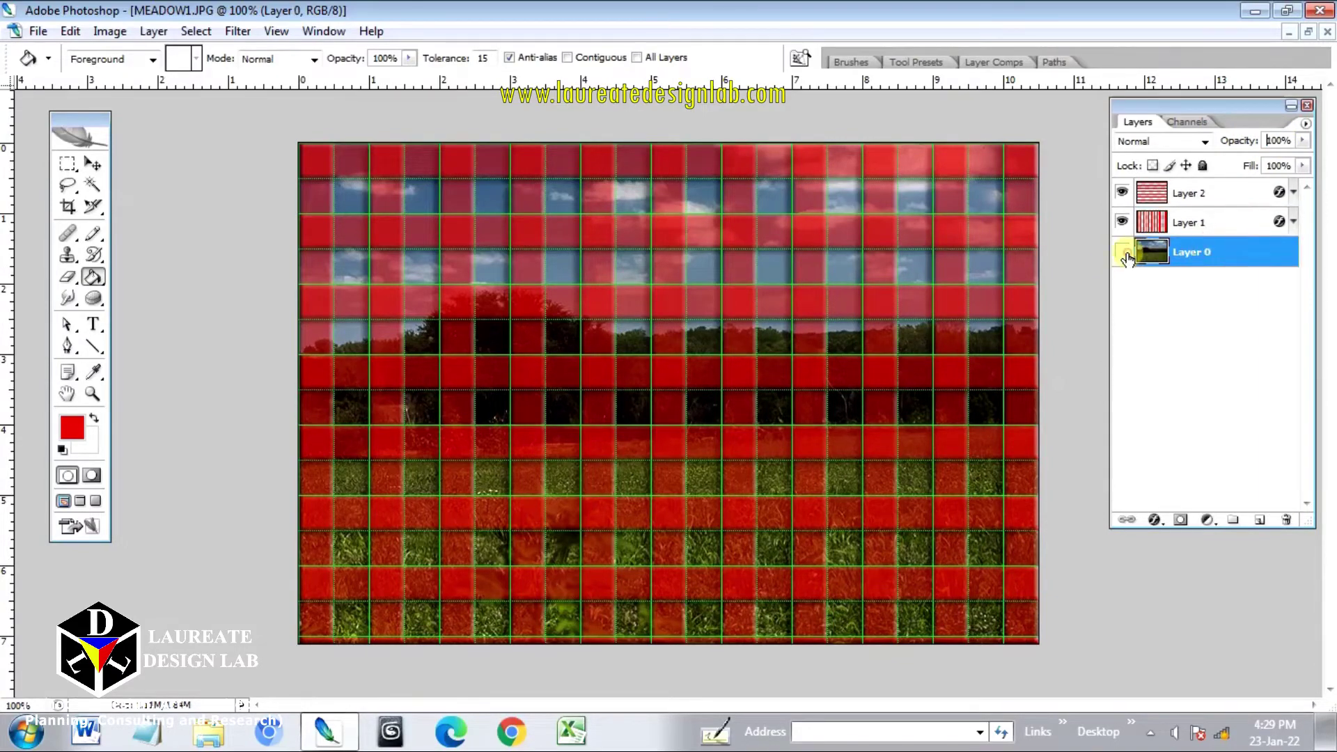
{"action": "left_click", "coordinate": [1123, 252]}
{"action": "left_click", "coordinate": [1123, 252]}
{"action": "left_click", "coordinate": [1188, 202]}
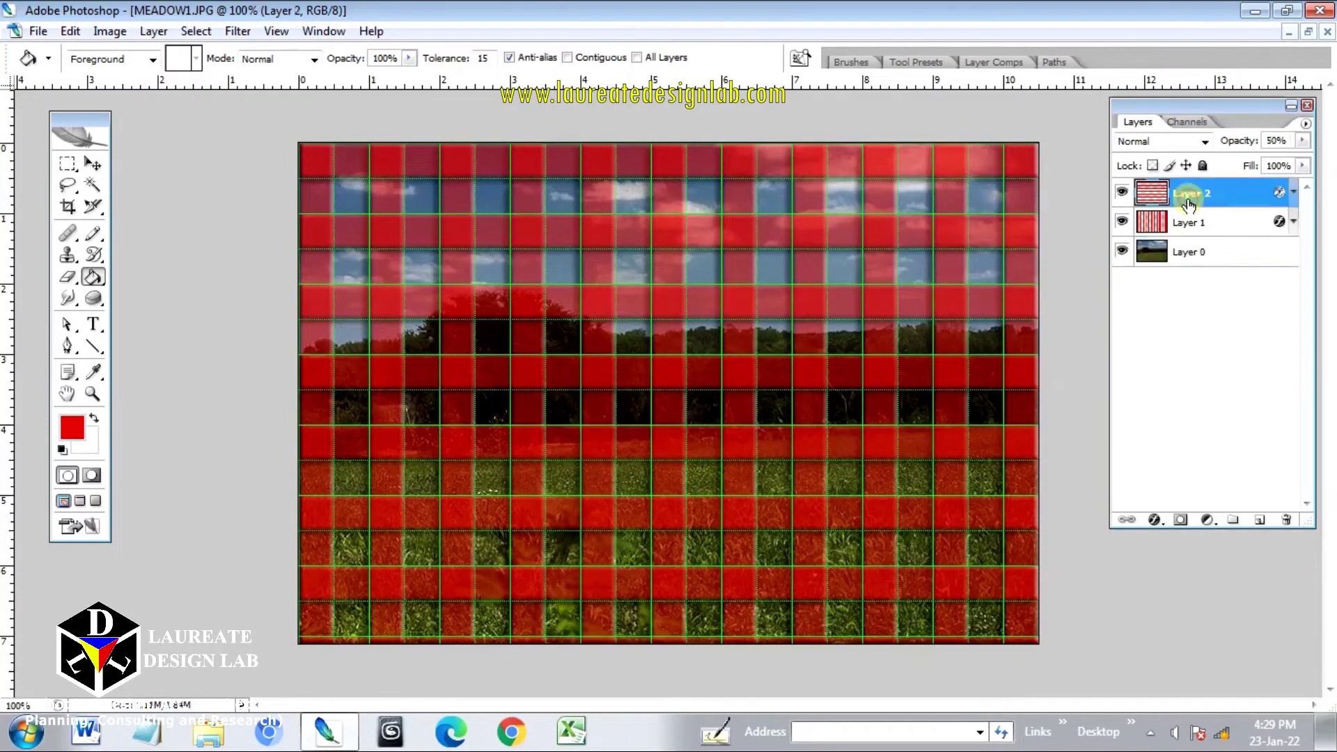
Merge the horizontal stripe Layer 2 down into Layer 1.
{"action": "right_click", "coordinate": [1189, 197]}
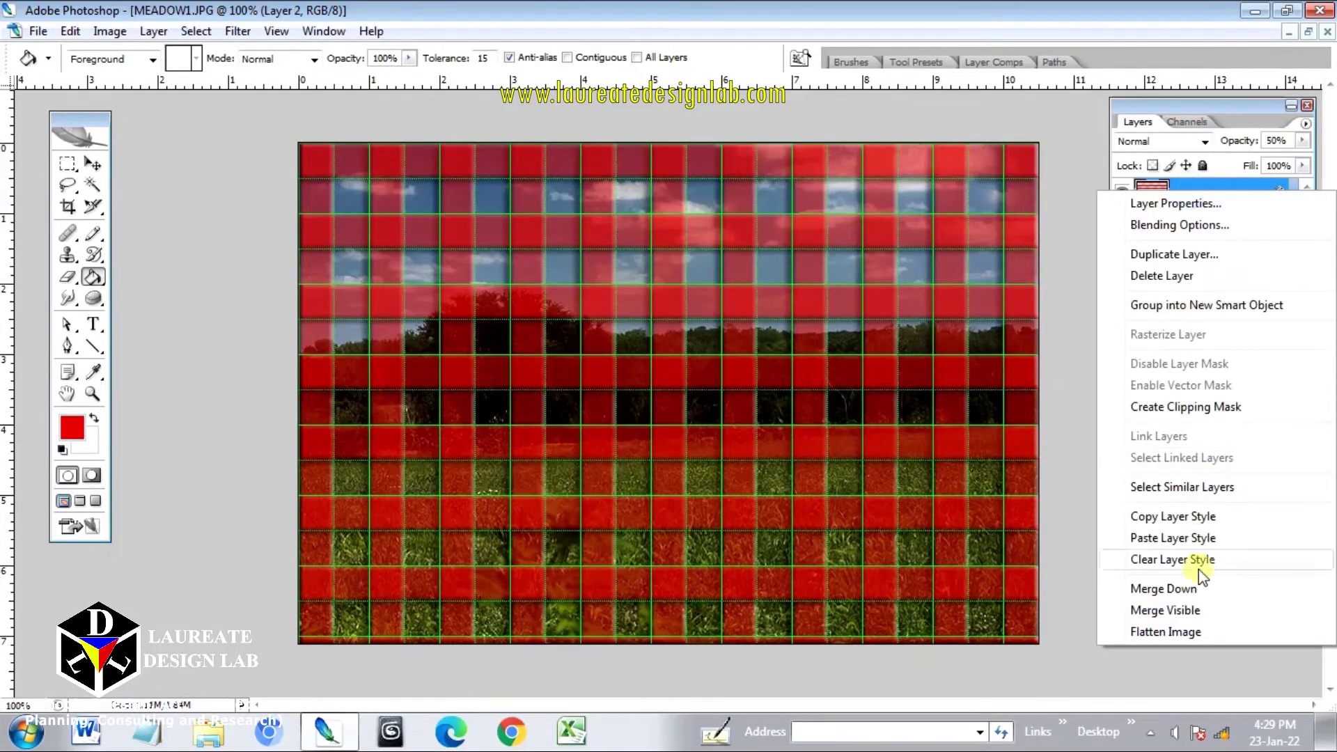
{"action": "left_click", "coordinate": [1195, 586]}
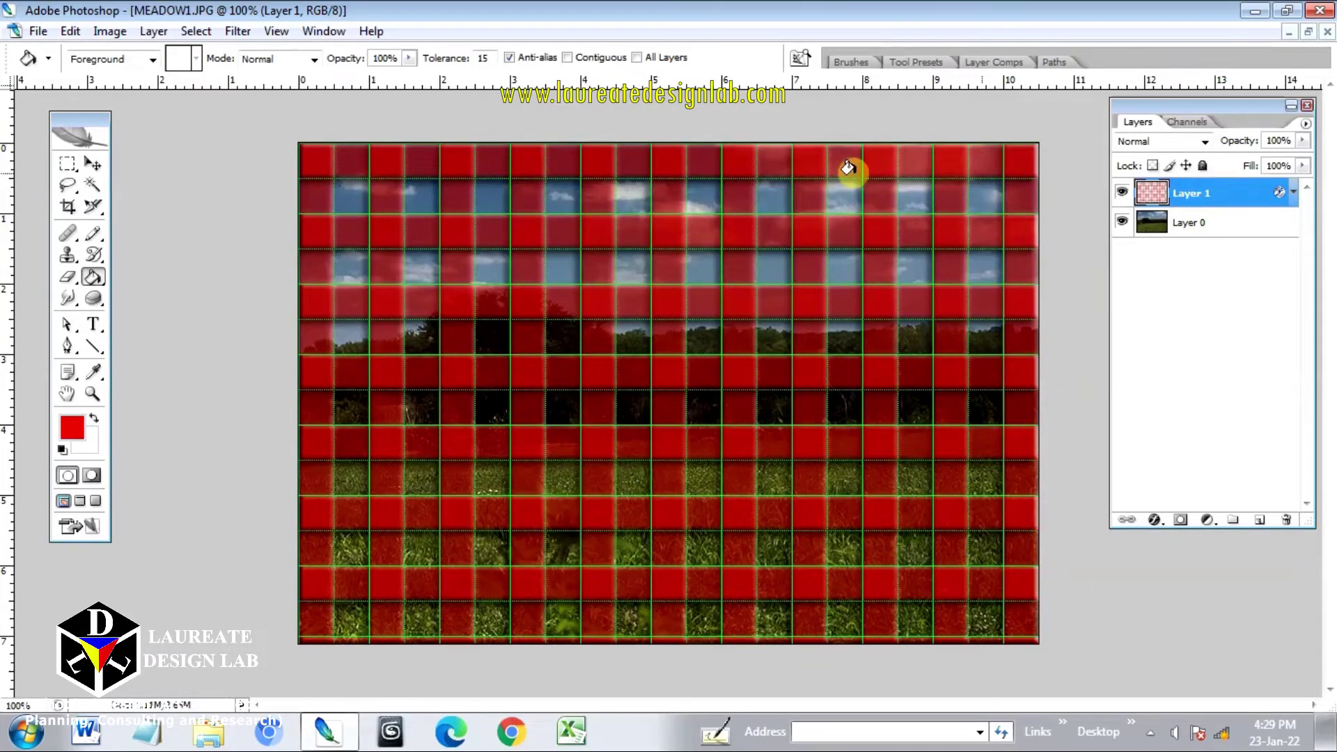
{"action": "left_click", "coordinate": [67, 184]}
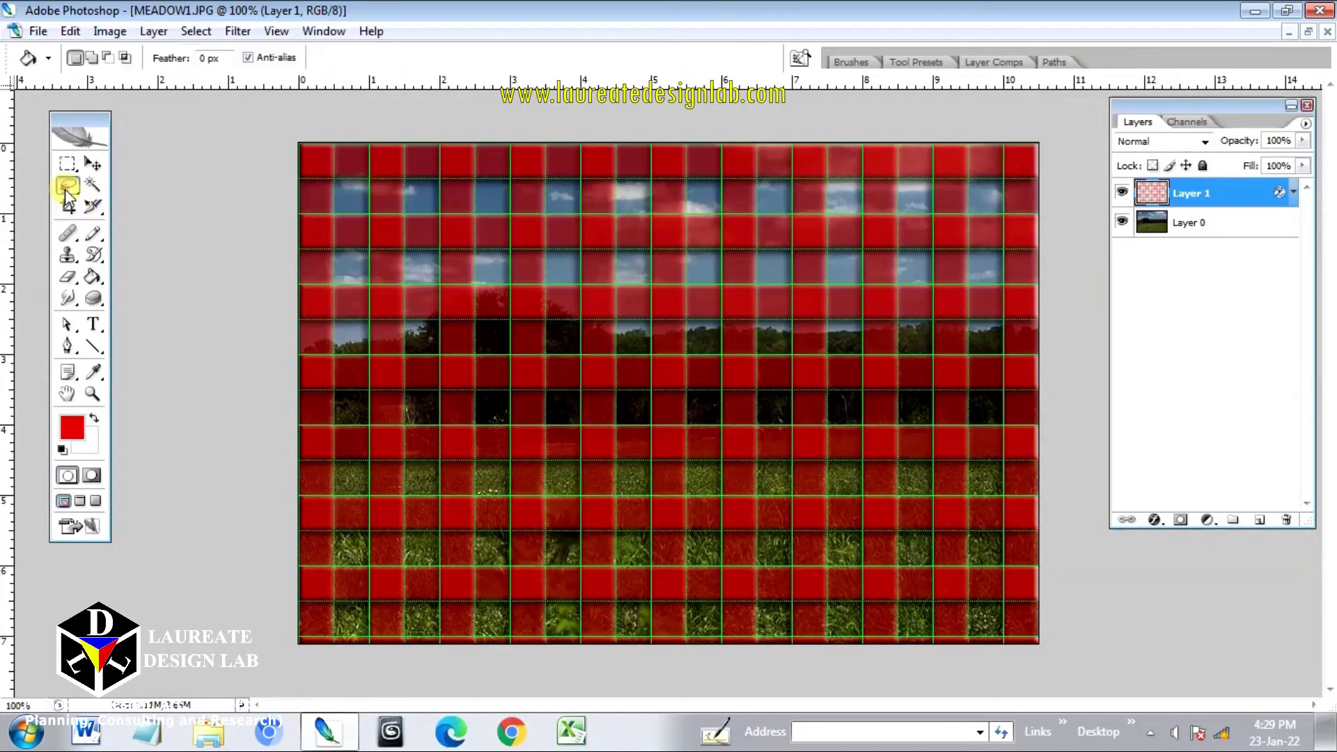
{"action": "left_click_drag", "start_coordinate": [67, 185], "coordinate": [129, 208]}
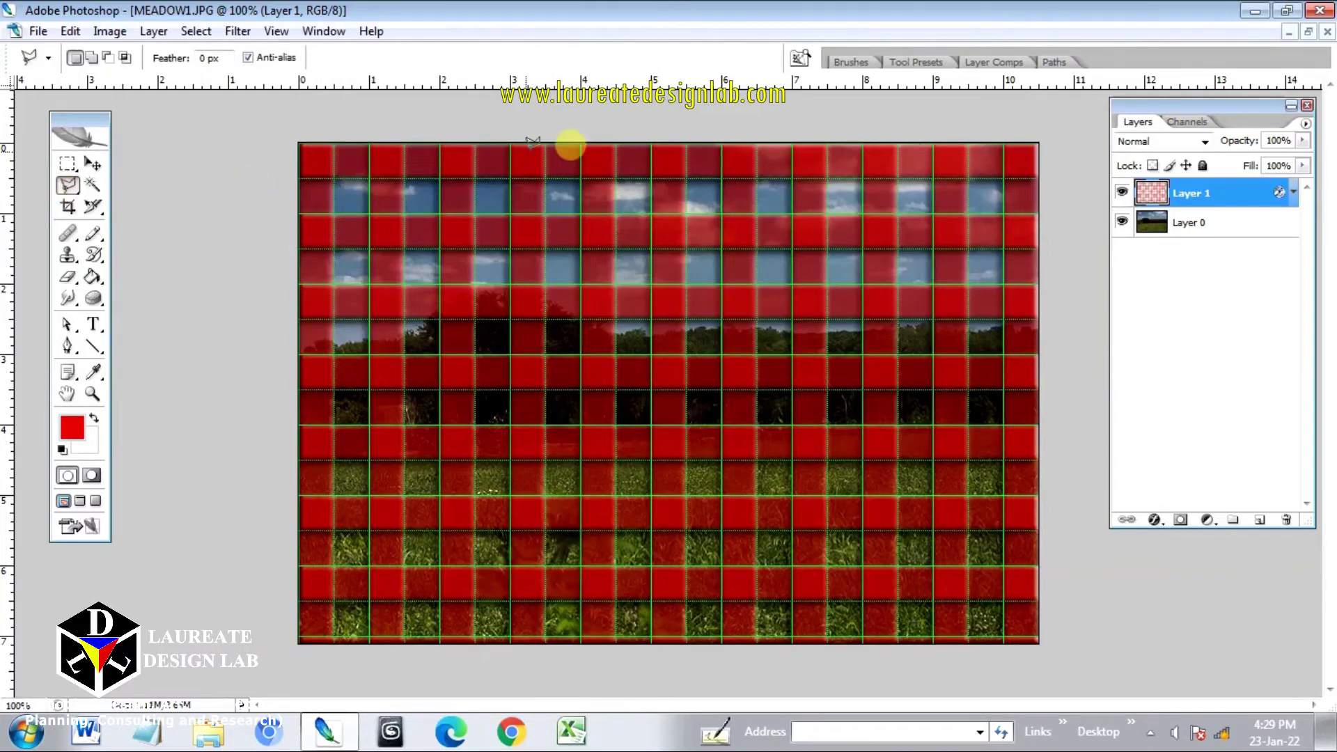
Draw a Polygonal Lasso selection around the upper-left area along a diagonal line.
{"action": "left_click", "coordinate": [731, 117]}
{"action": "left_click", "coordinate": [706, 190]}
{"action": "left_click", "coordinate": [652, 247]}
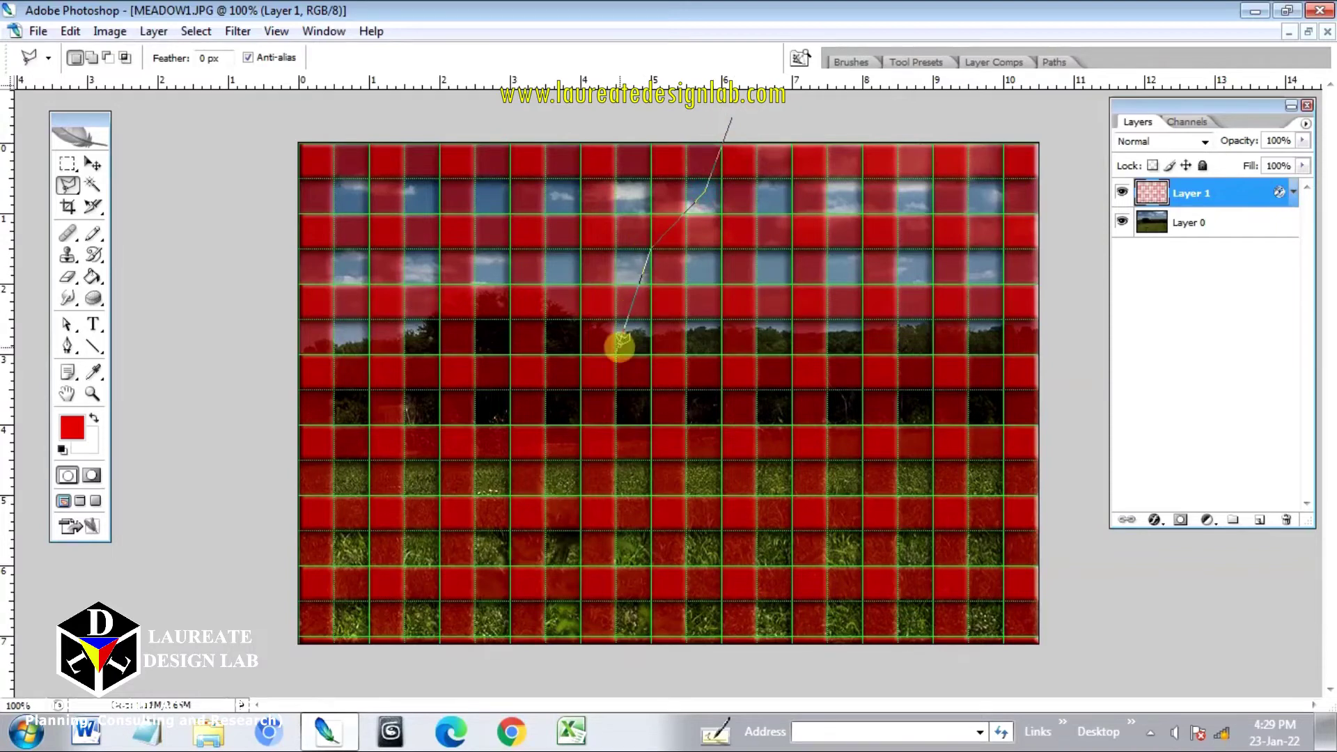
{"action": "left_click", "coordinate": [616, 354]}
{"action": "left_click", "coordinate": [533, 407]}
{"action": "left_click", "coordinate": [413, 437]}
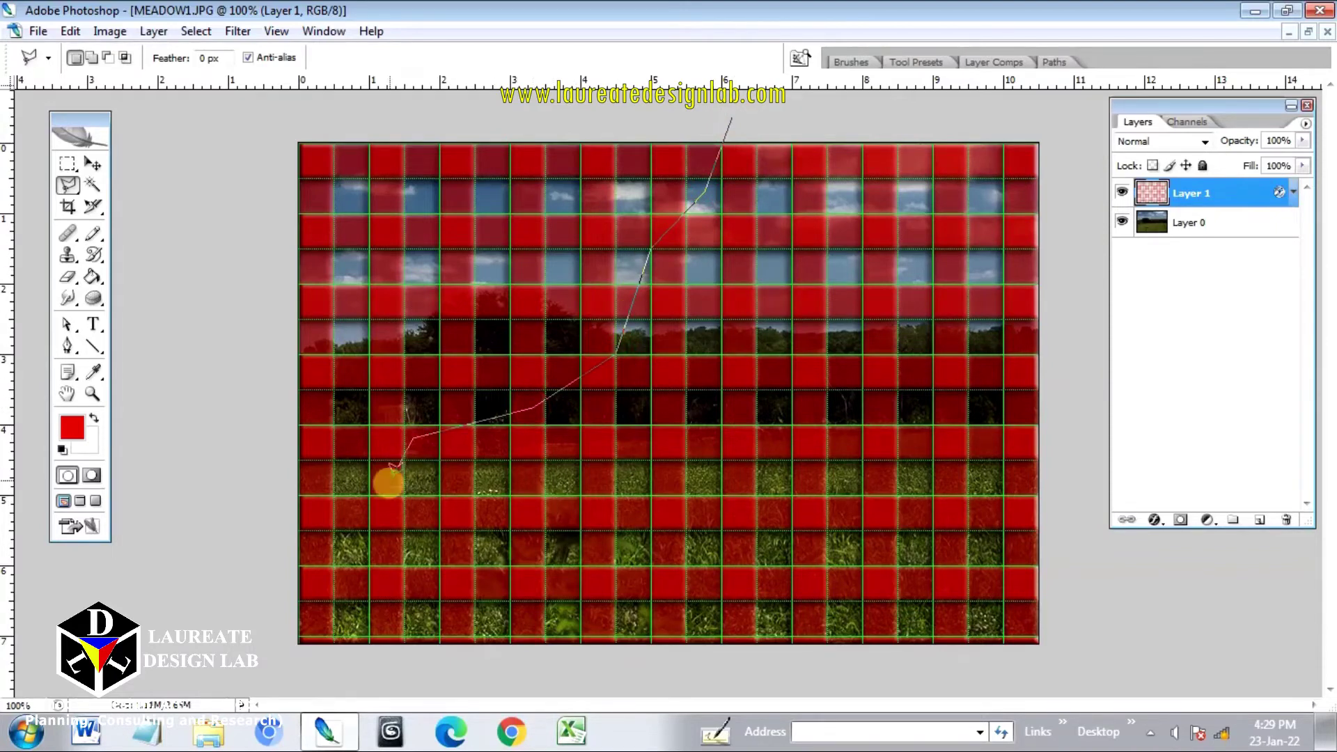
{"action": "left_click", "coordinate": [380, 496]}
{"action": "left_click", "coordinate": [299, 512]}
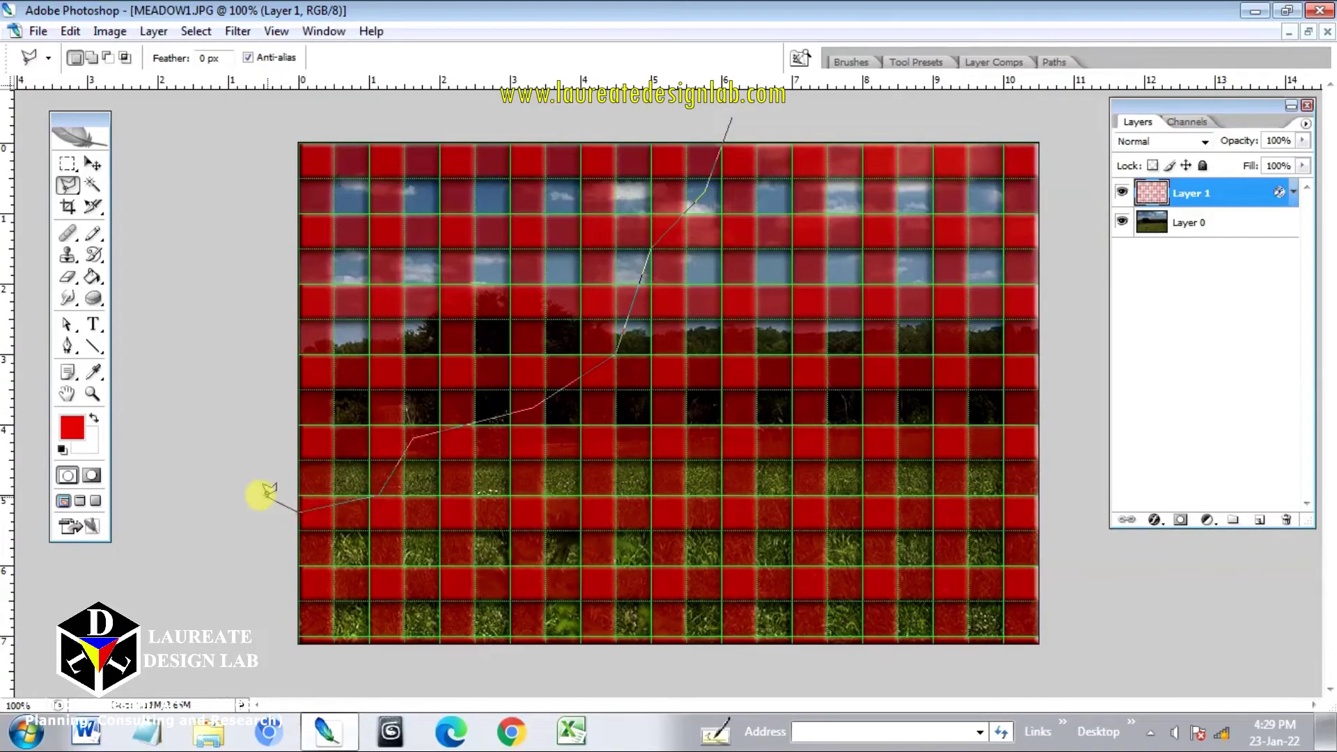
{"action": "left_click", "coordinate": [263, 488]}
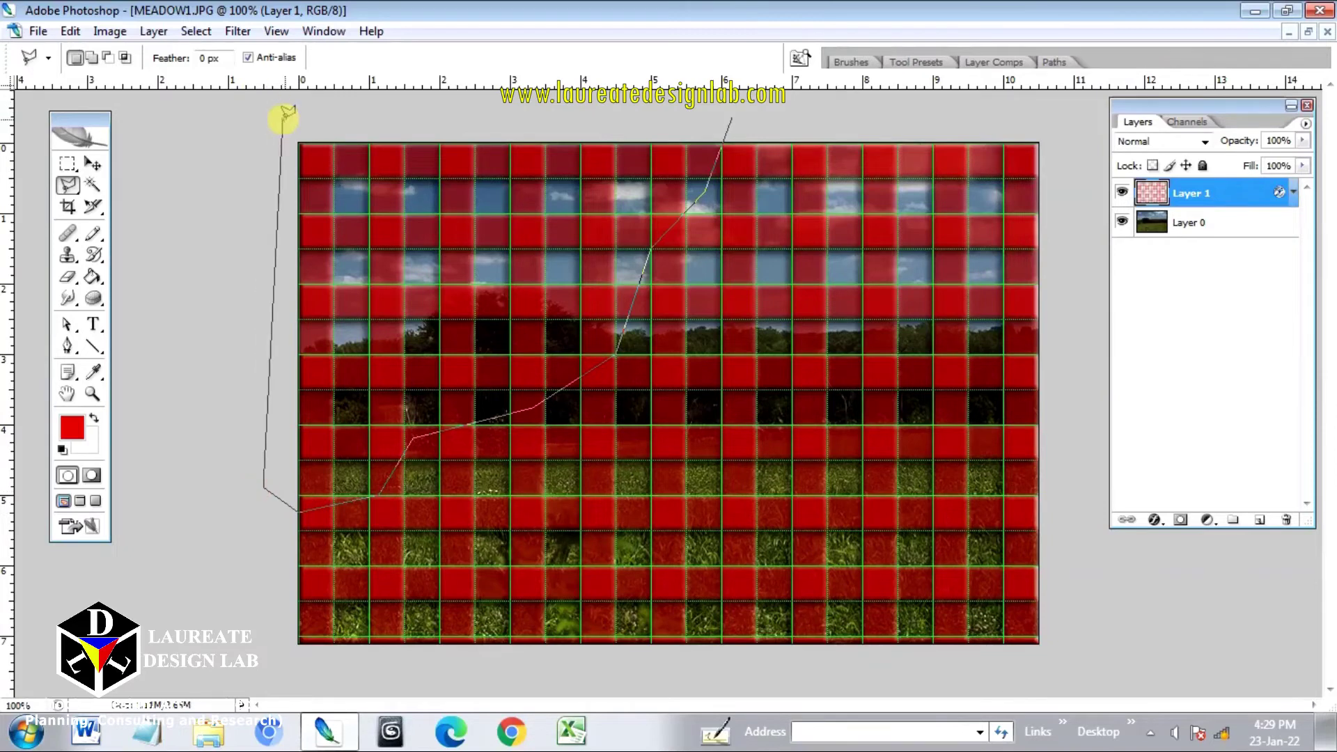
{"action": "left_click", "coordinate": [282, 120]}
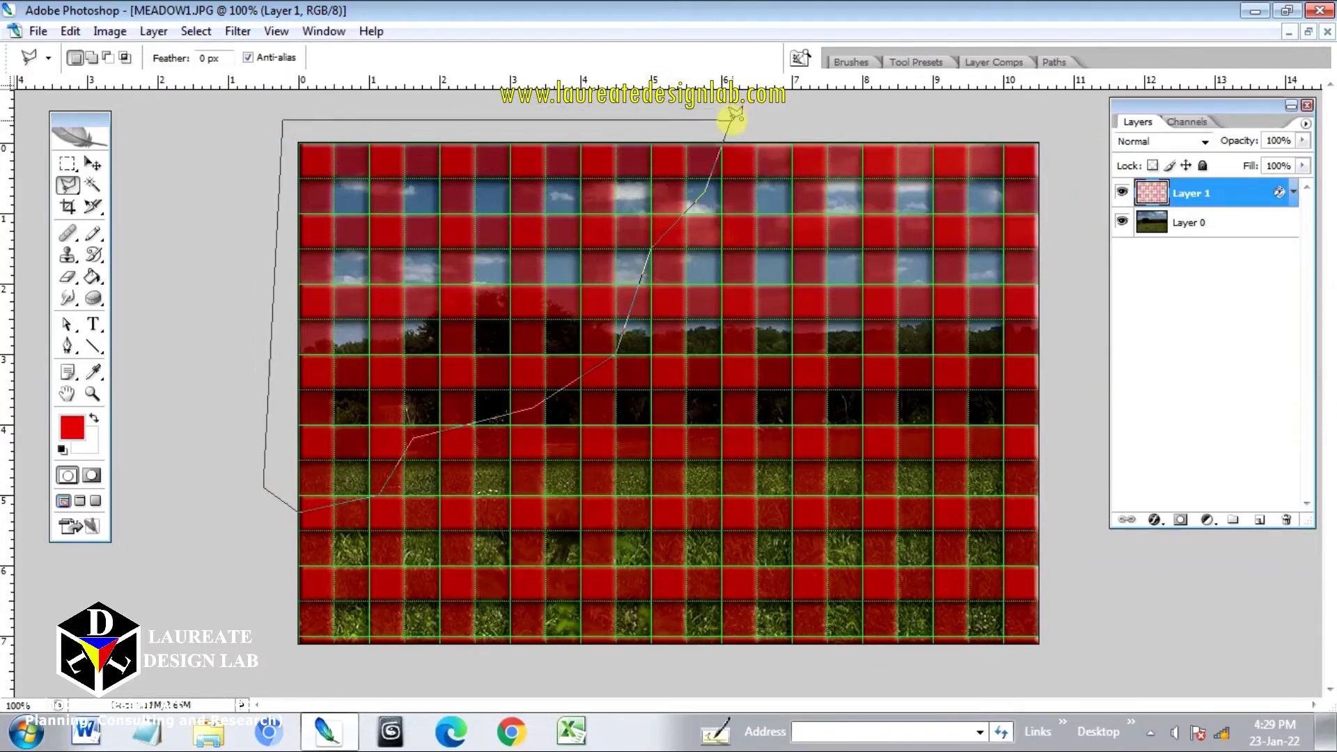
{"action": "left_click", "coordinate": [733, 114]}
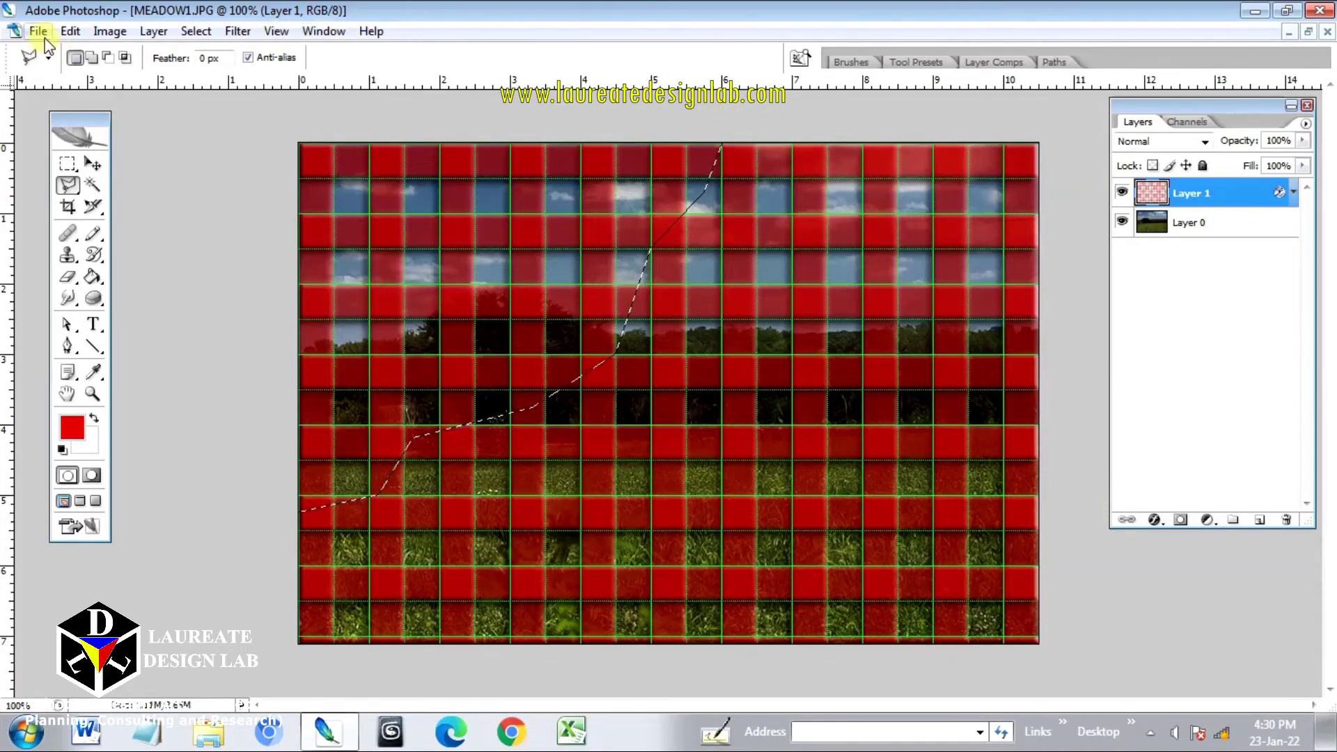
Cut the plaid away inside the diagonal selection to reveal the meadow.
{"action": "left_click", "coordinate": [69, 32]}
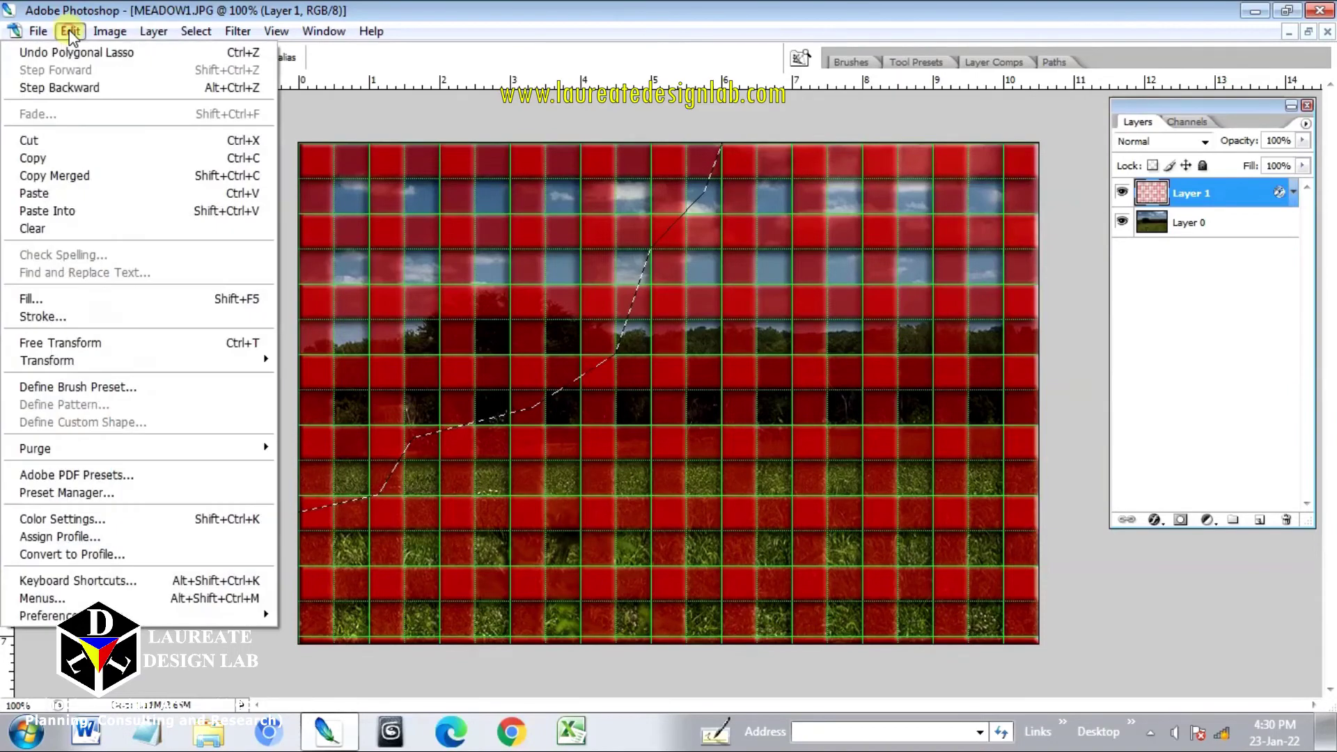
{"action": "left_click", "coordinate": [46, 140]}
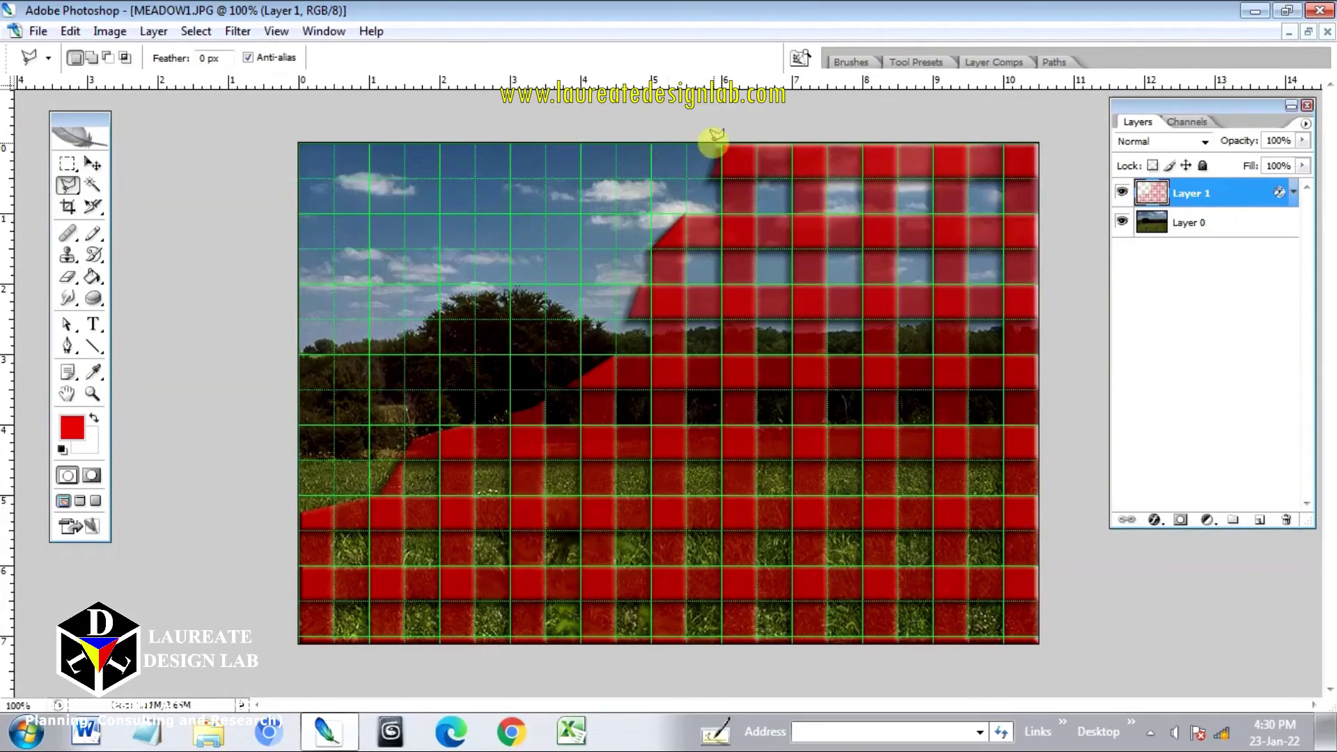
{"action": "left_click", "coordinate": [273, 31]}
{"action": "mouse_move", "coordinate": [183, 290]}
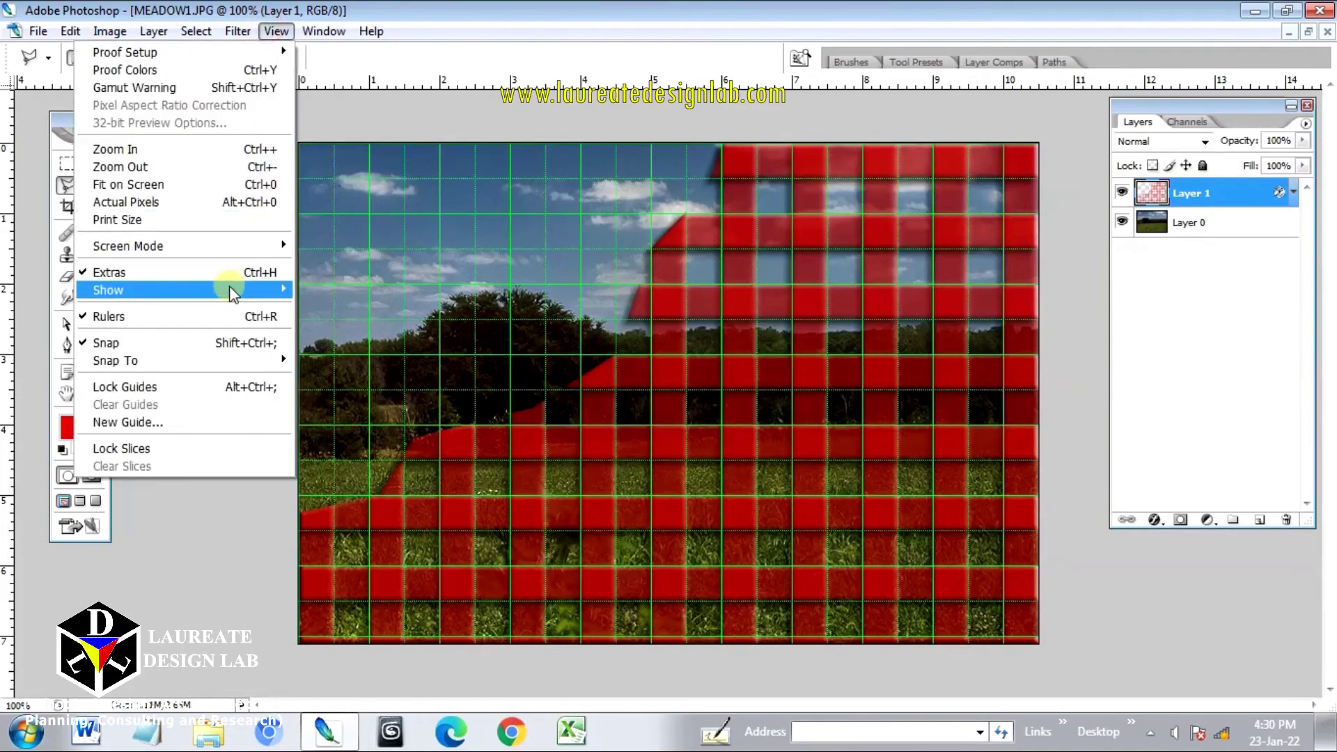
Hide the grid, then briefly hide and reshow the plaid and meadow photo layers to check each.
{"action": "left_click", "coordinate": [335, 341]}
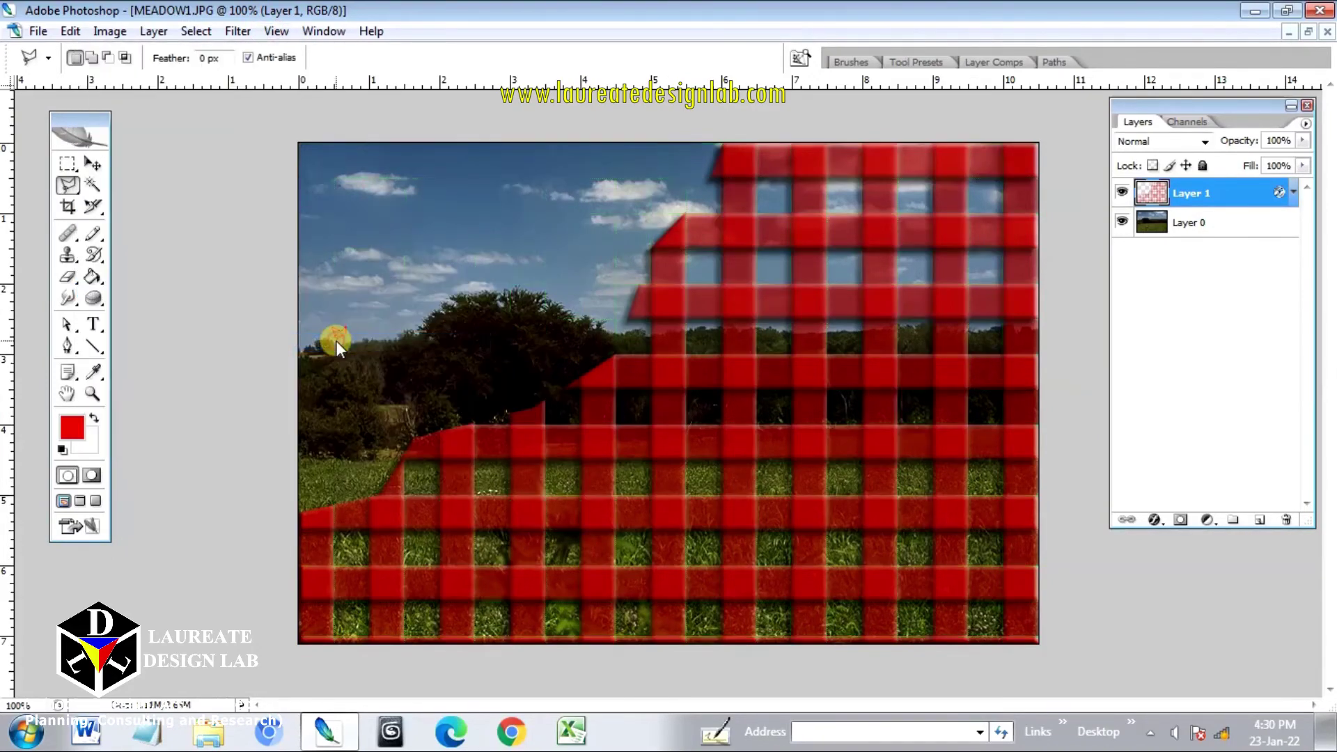
{"action": "left_click", "coordinate": [1122, 193]}
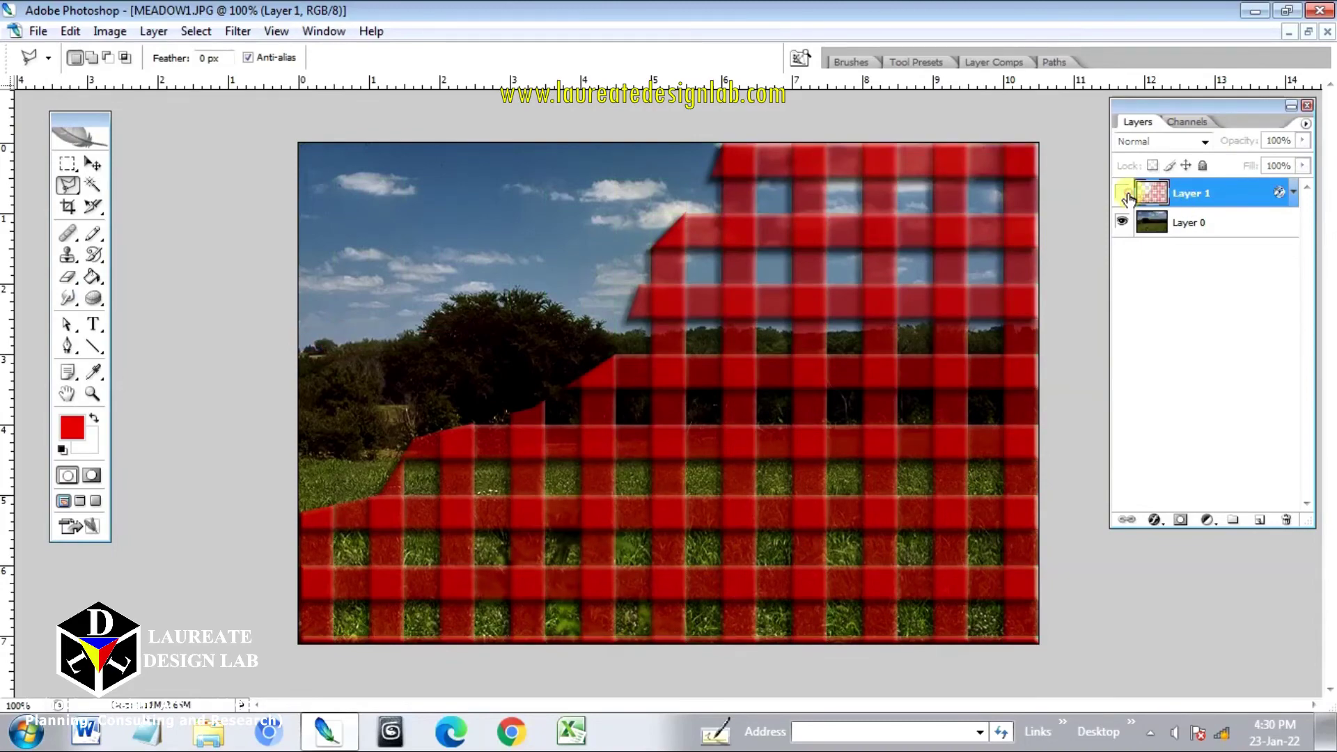
{"action": "left_click", "coordinate": [1123, 193]}
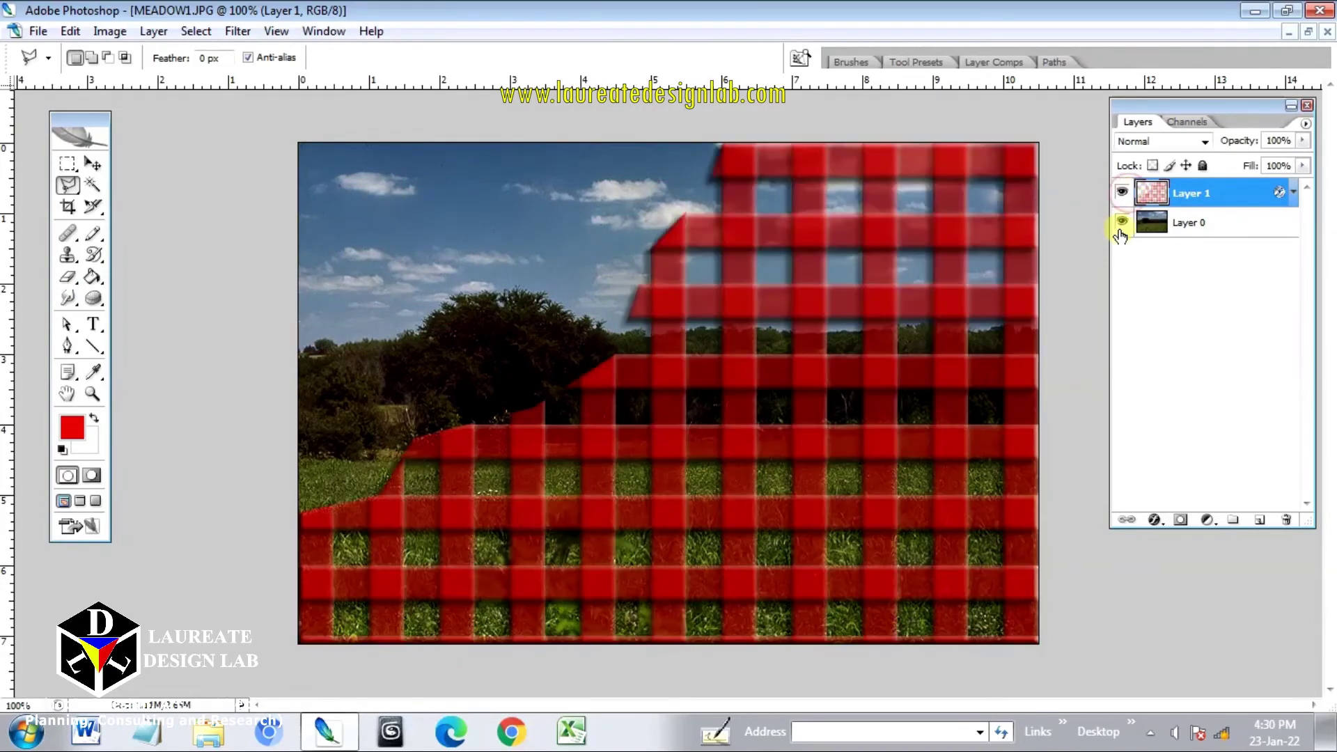
{"action": "left_click", "coordinate": [1123, 222]}
{"action": "left_click", "coordinate": [1123, 222]}
Add a Levels adjustment above the meadow photo with white input 167, checking it with the plaid hidden.
{"action": "left_click", "coordinate": [1188, 224]}
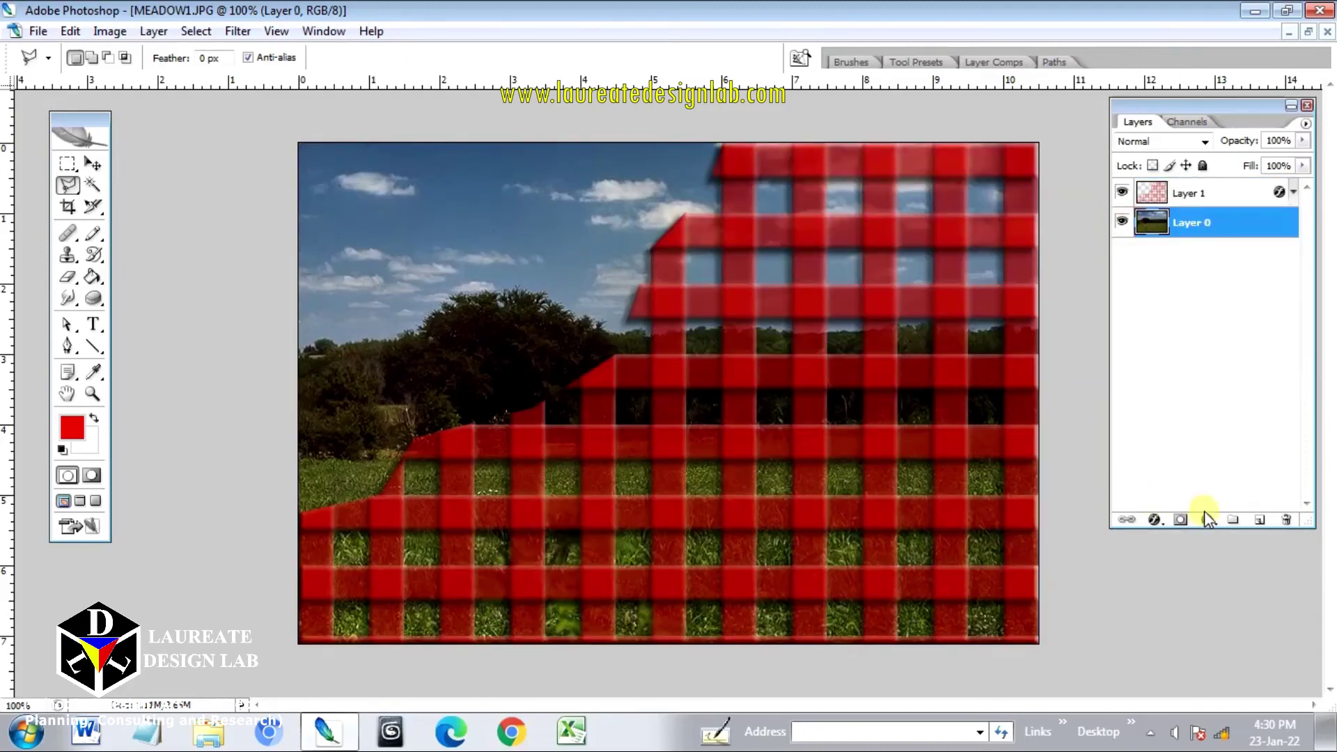
{"action": "left_click", "coordinate": [1208, 519]}
{"action": "left_click", "coordinate": [1200, 251]}
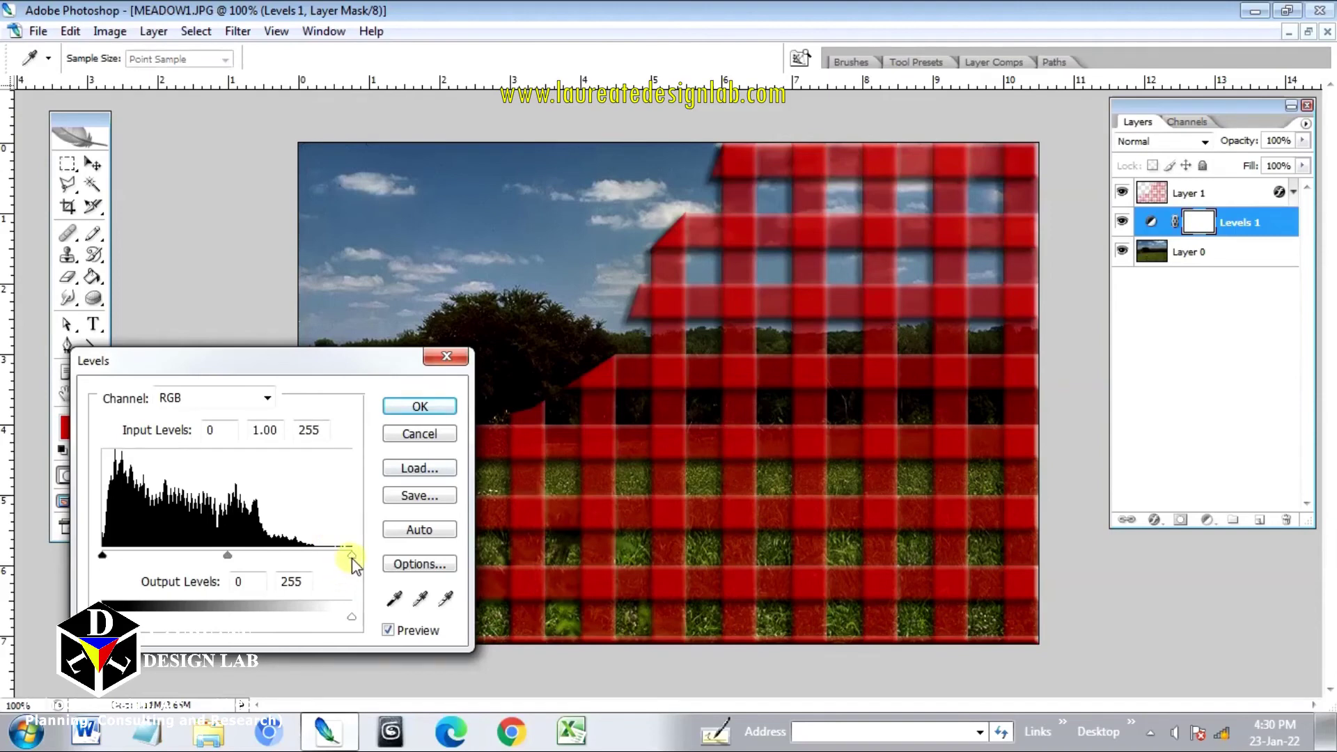
{"action": "left_click_drag", "start_coordinate": [350, 556], "coordinate": [299, 560]}
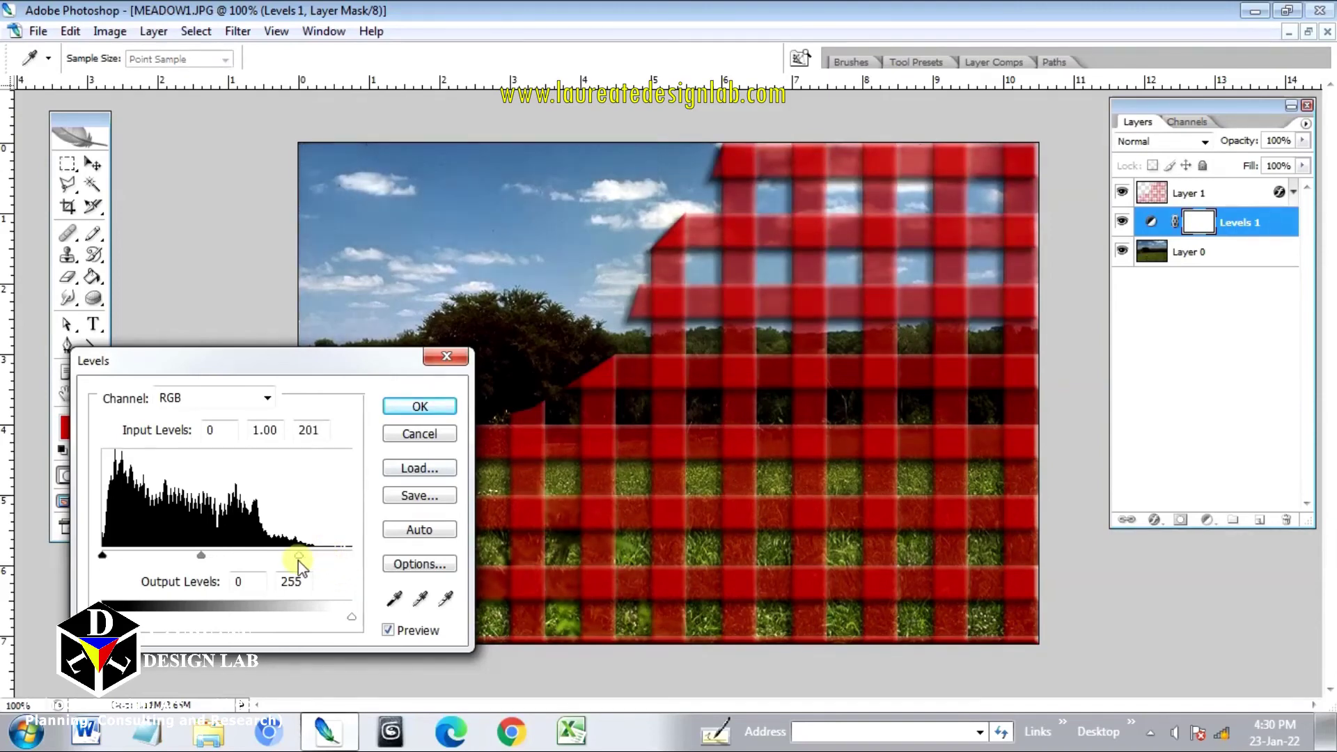
{"action": "left_click_drag", "start_coordinate": [295, 562], "coordinate": [268, 572]}
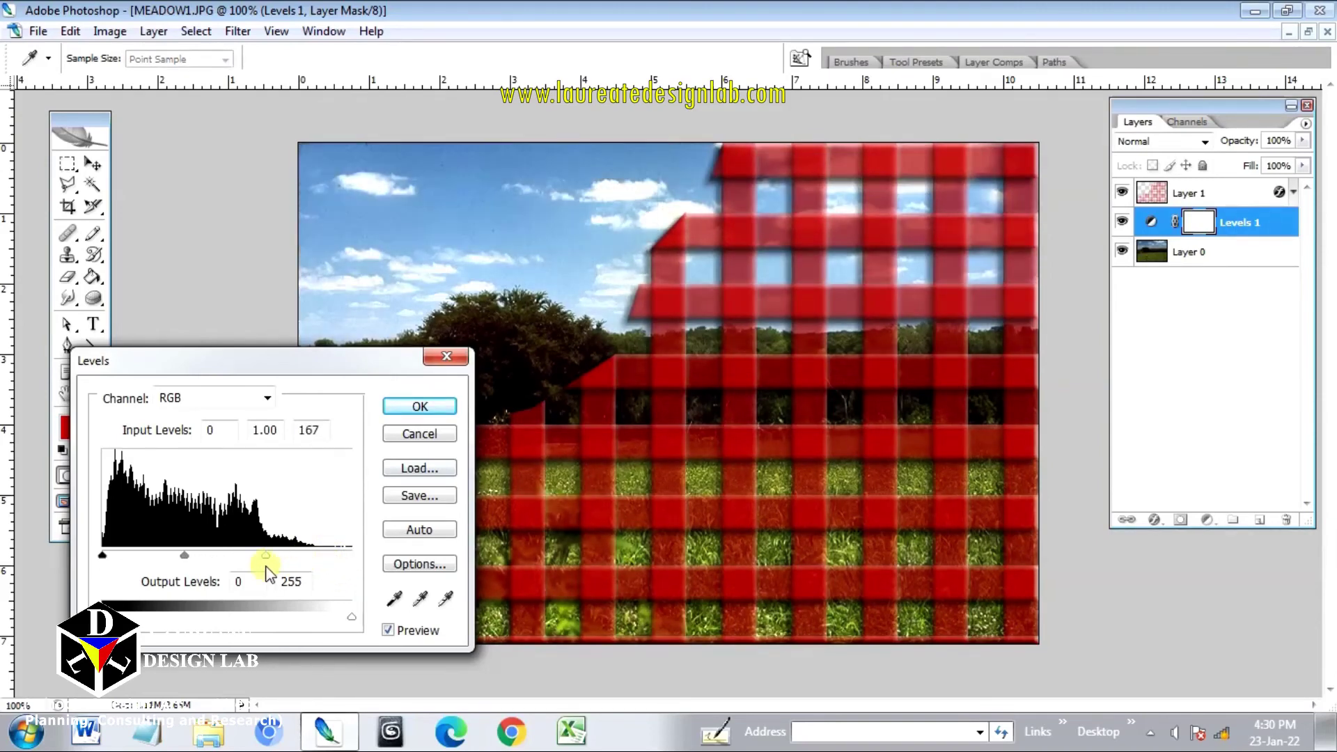
{"action": "left_click", "coordinate": [437, 407]}
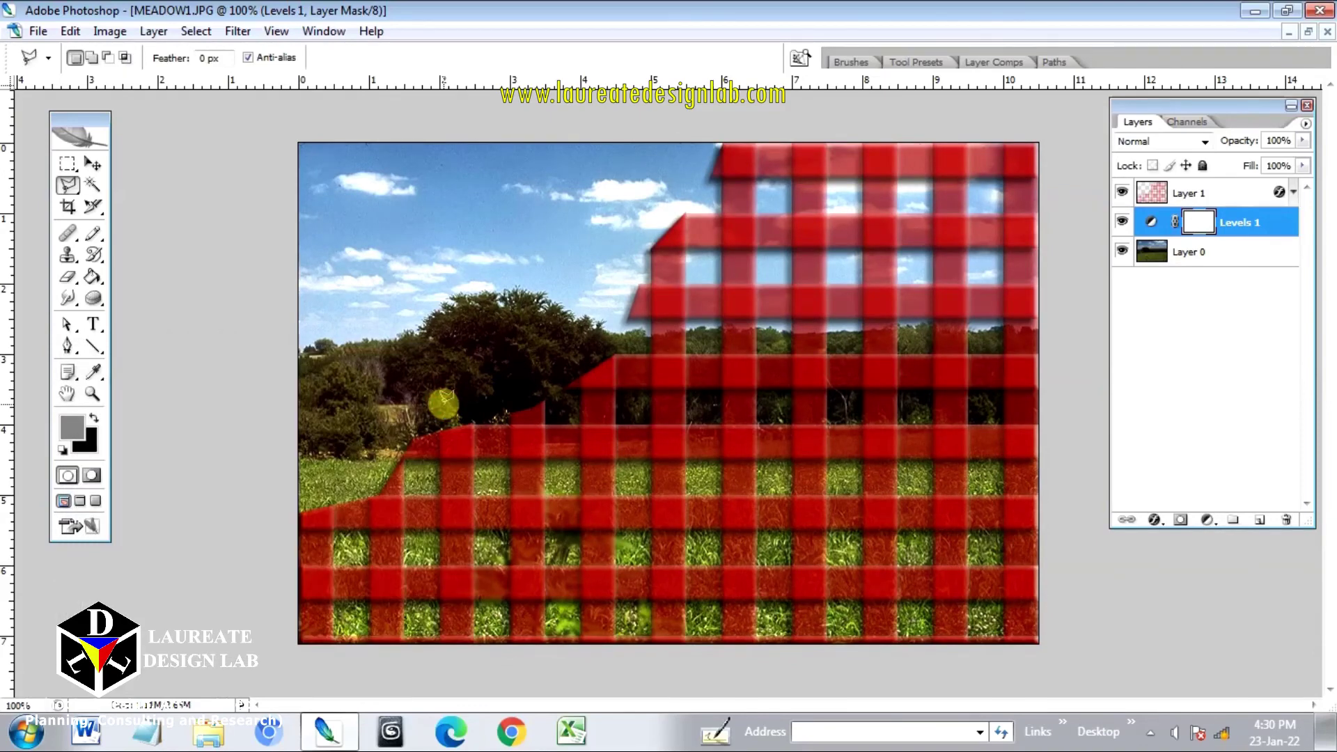
{"action": "left_click", "coordinate": [1122, 194]}
{"action": "left_click", "coordinate": [1122, 193]}
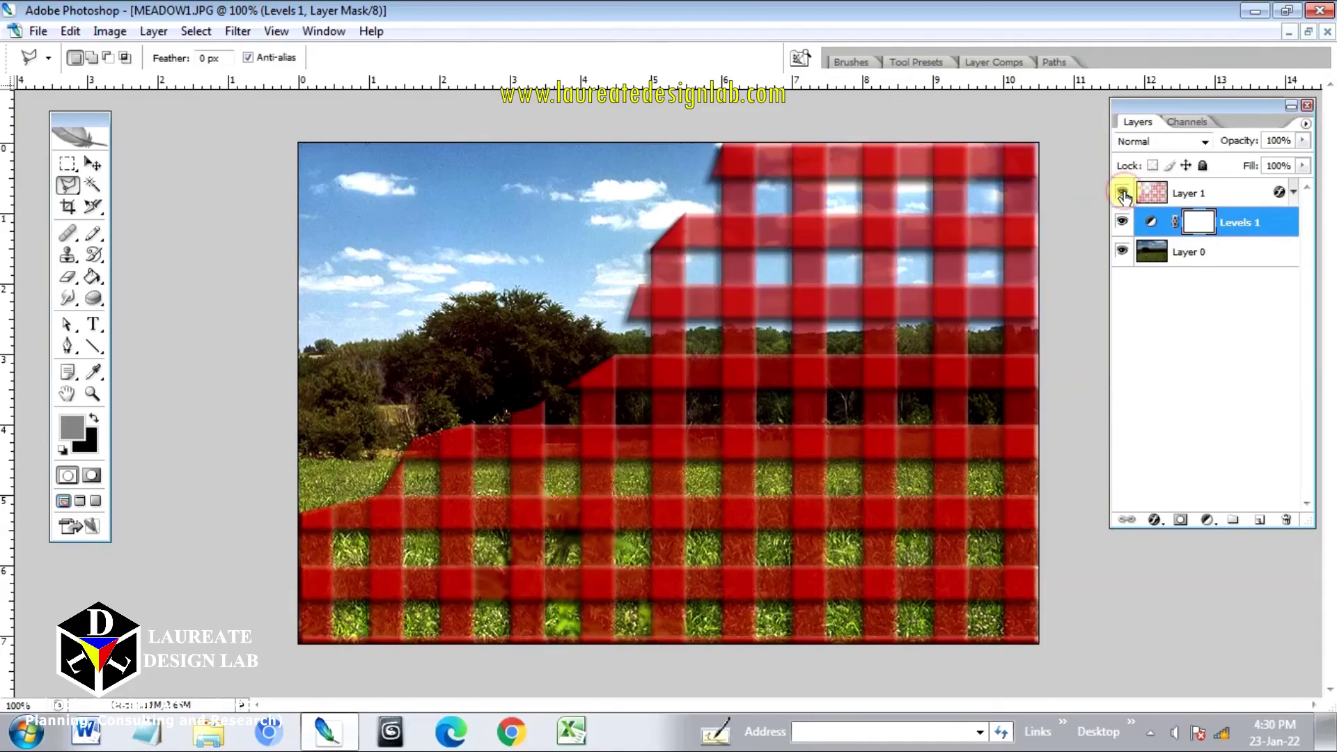